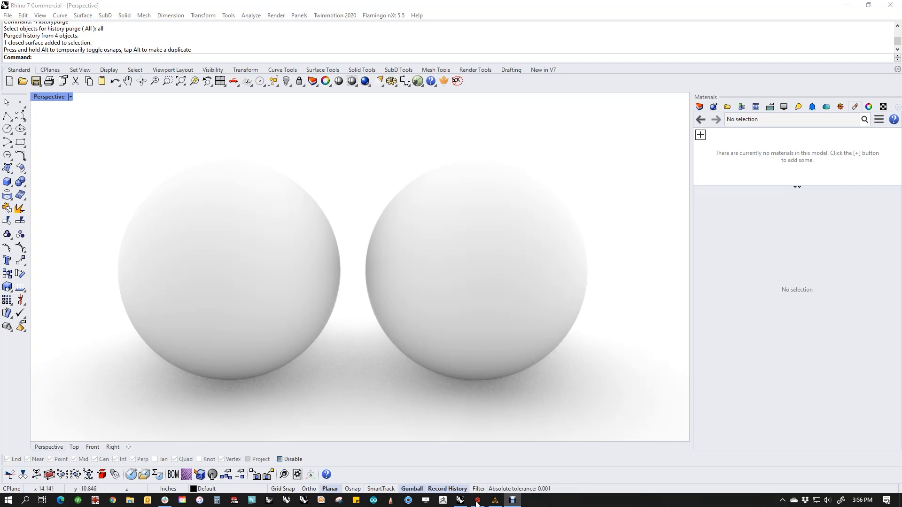
Search the Package Manager's online packages for "substanc", examine the SubstanceImporter entry, and close the manager without changes.
{"action": "mouse_move", "coordinate": [478, 502]}
{"action": "left_click", "coordinate": [429, 436]}
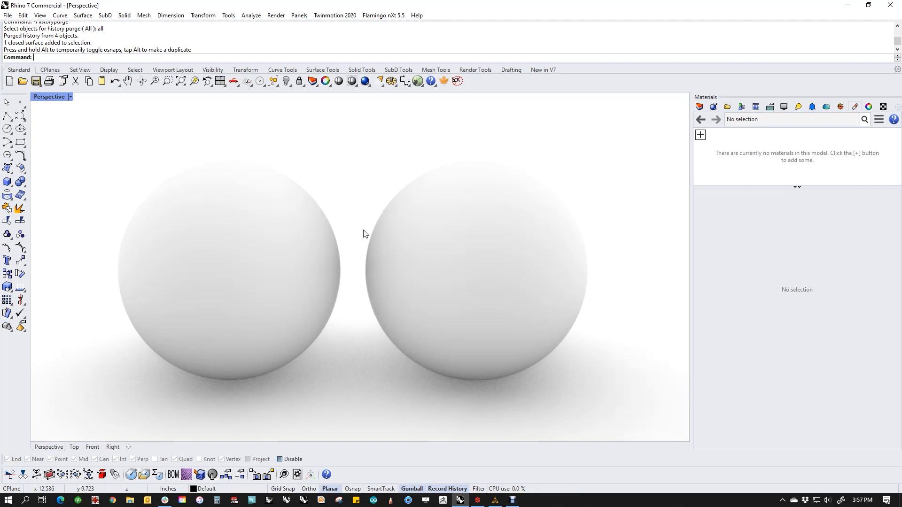
{"action": "type", "text": "PackageManager"}
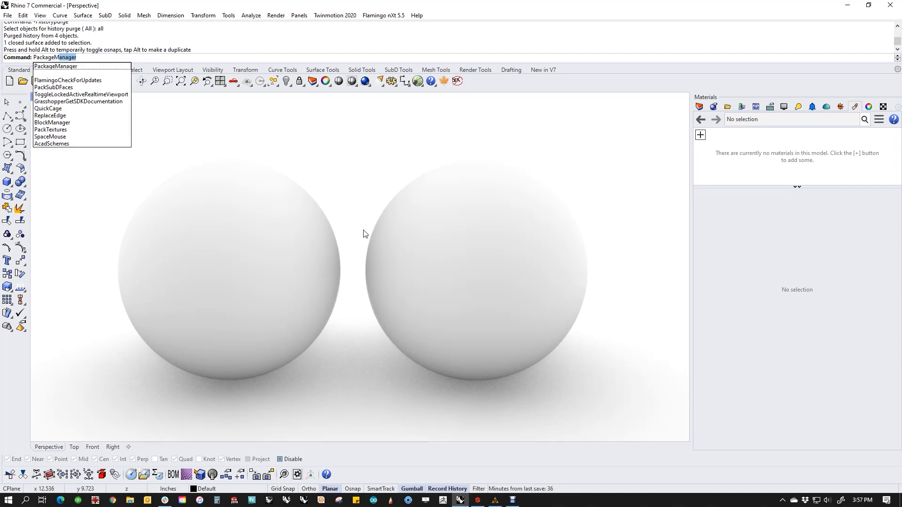
{"action": "key", "text": "Return"}
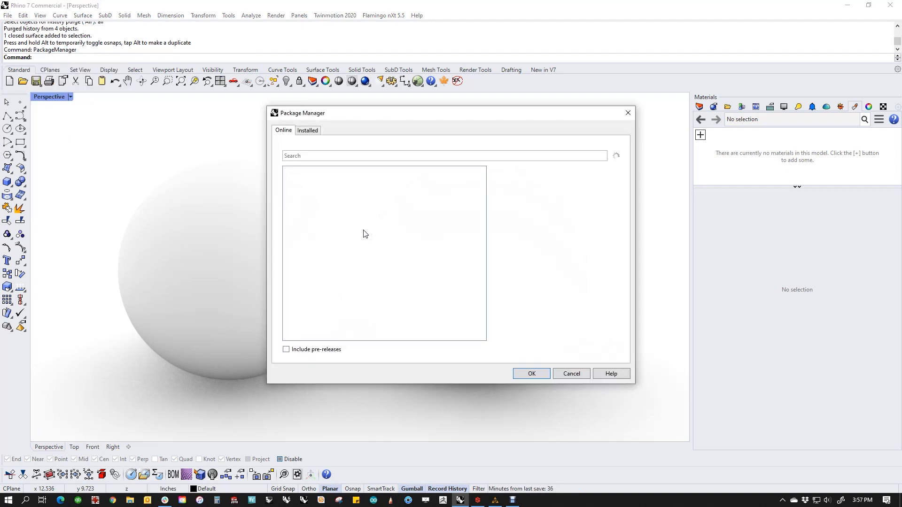
{"action": "left_click", "coordinate": [295, 156]}
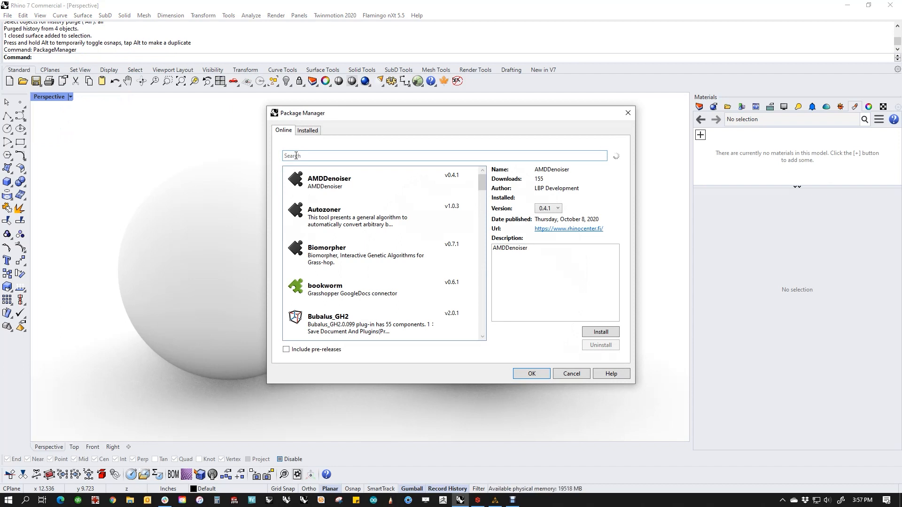
{"action": "type", "text": "substanc"}
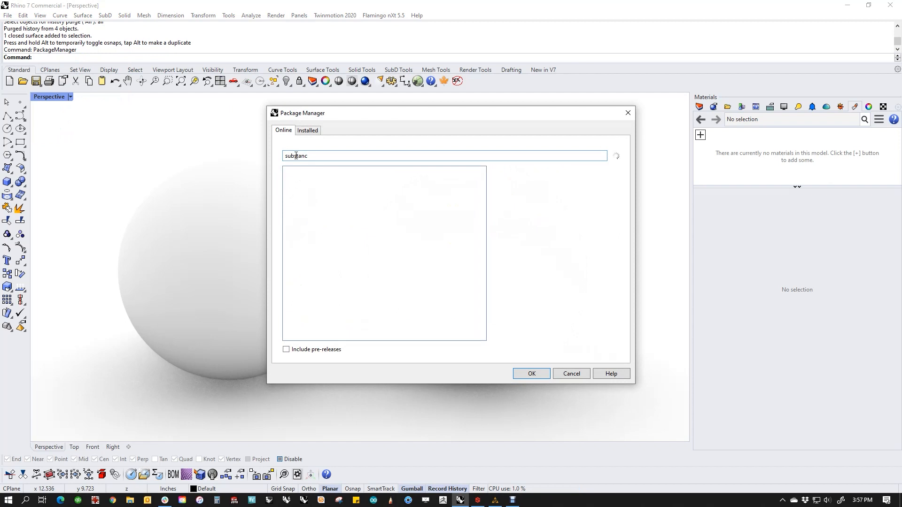
{"action": "left_click", "coordinate": [342, 203]}
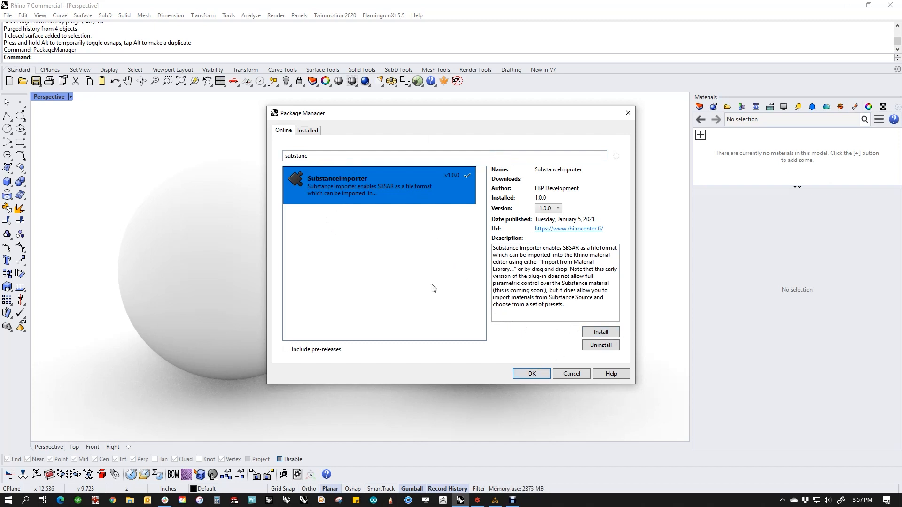
{"action": "left_click", "coordinate": [574, 374]}
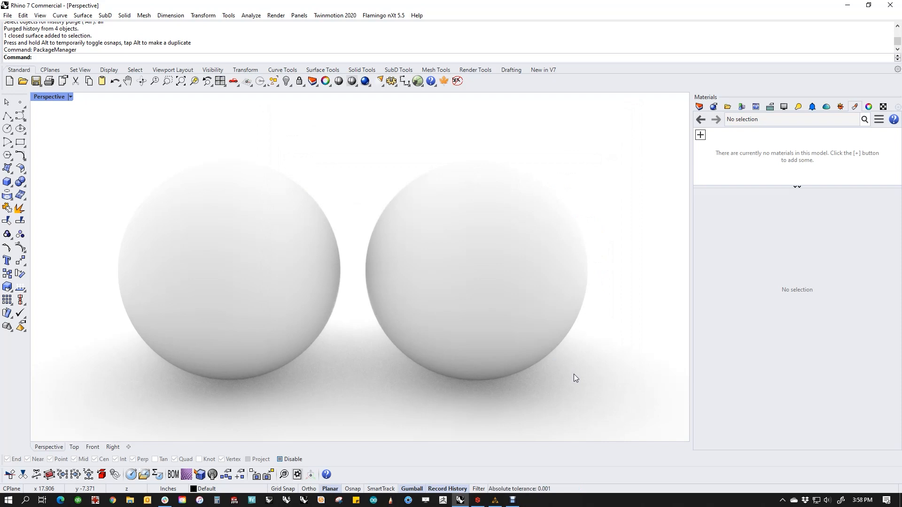
{"action": "left_click", "coordinate": [700, 136]}
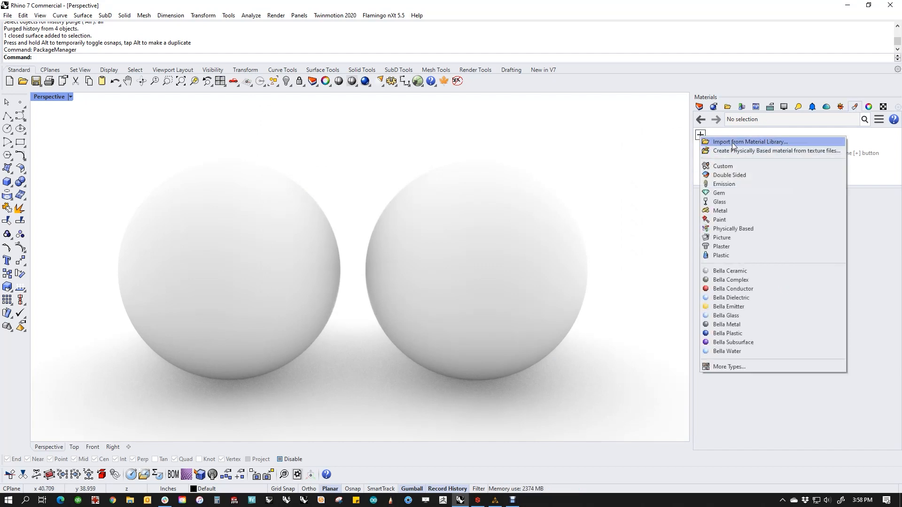
{"action": "left_click", "coordinate": [610, 137]}
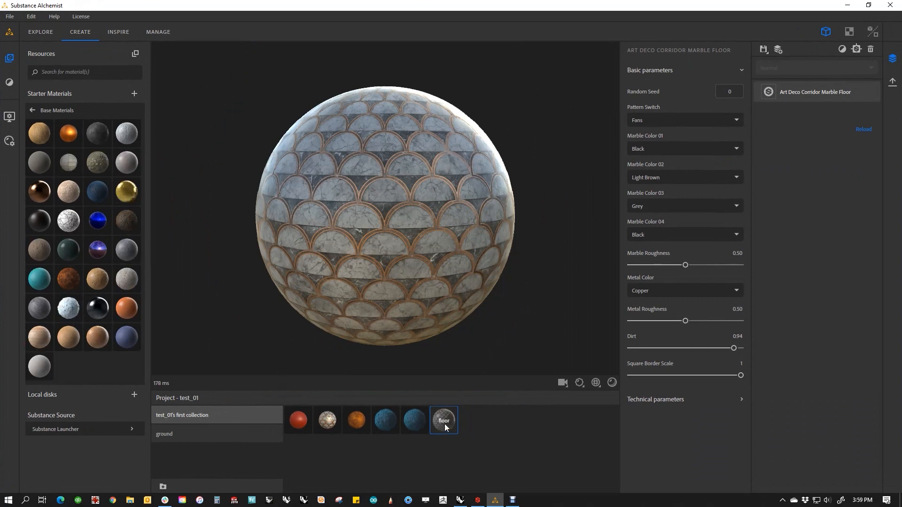
In Substance Alchemist, set the Art Deco Corridor Marble Floor material's metal roughness to 0.48 and its metal color to Silver.
{"action": "left_click_drag", "start_coordinate": [517, 216], "coordinate": [422, 250]}
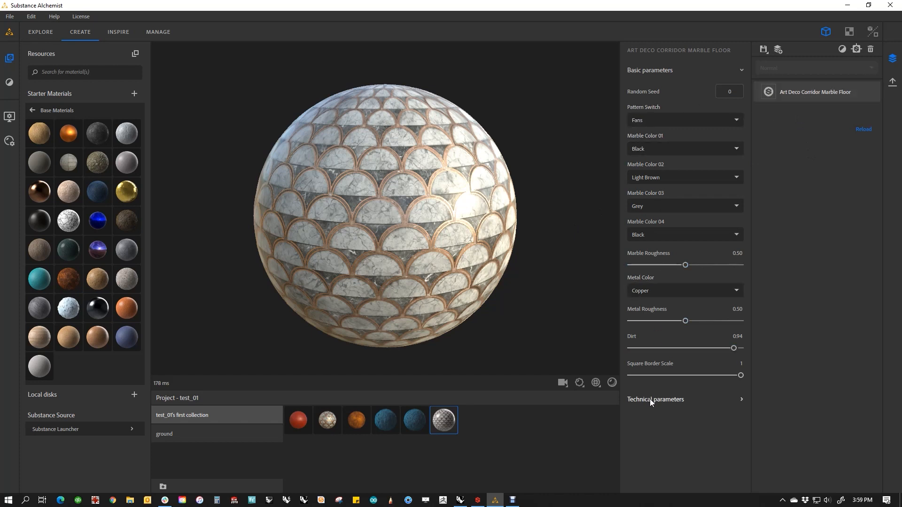
{"action": "mouse_move", "coordinate": [684, 321]}
{"action": "left_mouse_down"}
{"action": "mouse_move", "coordinate": [703, 323]}
{"action": "mouse_move", "coordinate": [666, 327]}
{"action": "mouse_move", "coordinate": [701, 325]}
{"action": "mouse_move", "coordinate": [682, 328]}
{"action": "left_mouse_up"}
{"action": "left_click", "coordinate": [667, 295]}
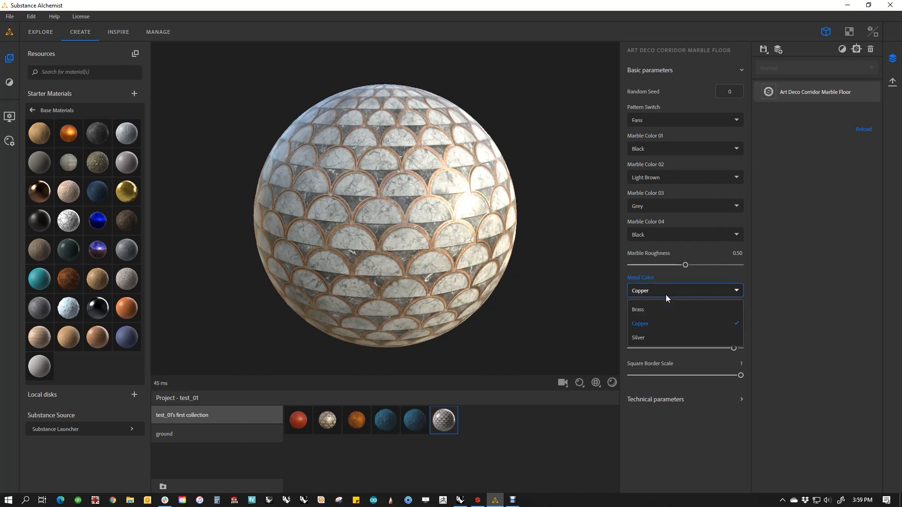
{"action": "left_click", "coordinate": [656, 308]}
{"action": "left_click", "coordinate": [662, 290]}
{"action": "left_click", "coordinate": [657, 337]}
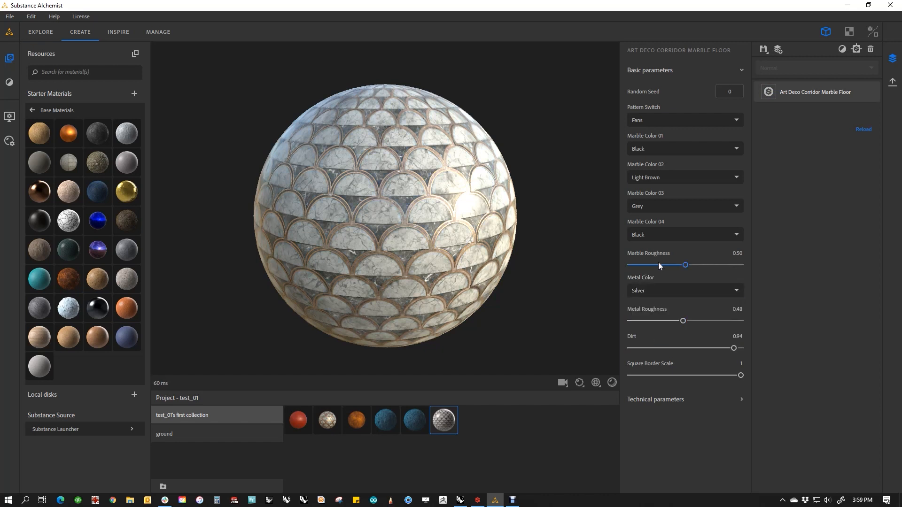
Set the floor material's marble roughness to 0.34 and its dirt amount to 0.78.
{"action": "left_click_drag", "start_coordinate": [685, 267], "coordinate": [668, 280]}
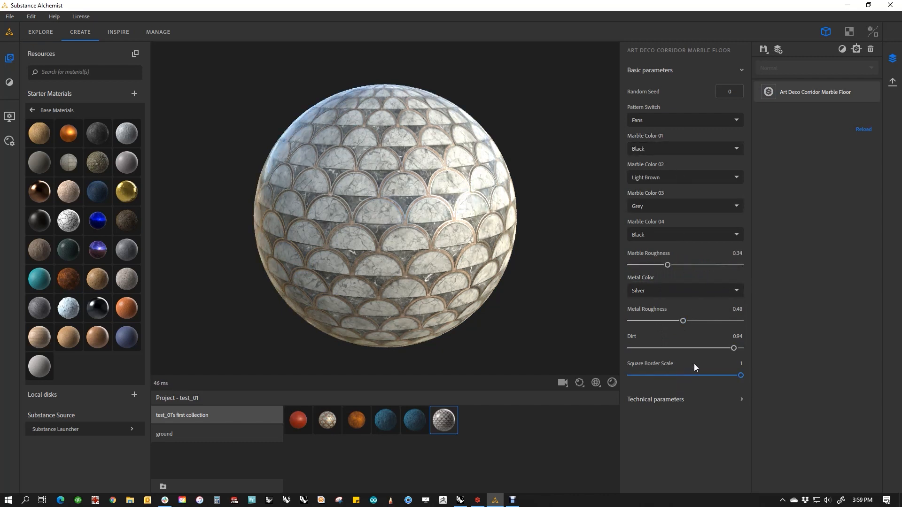
{"action": "mouse_move", "coordinate": [733, 348]}
{"action": "left_mouse_down"}
{"action": "mouse_move", "coordinate": [686, 348]}
{"action": "mouse_move", "coordinate": [716, 348]}
{"action": "left_mouse_up"}
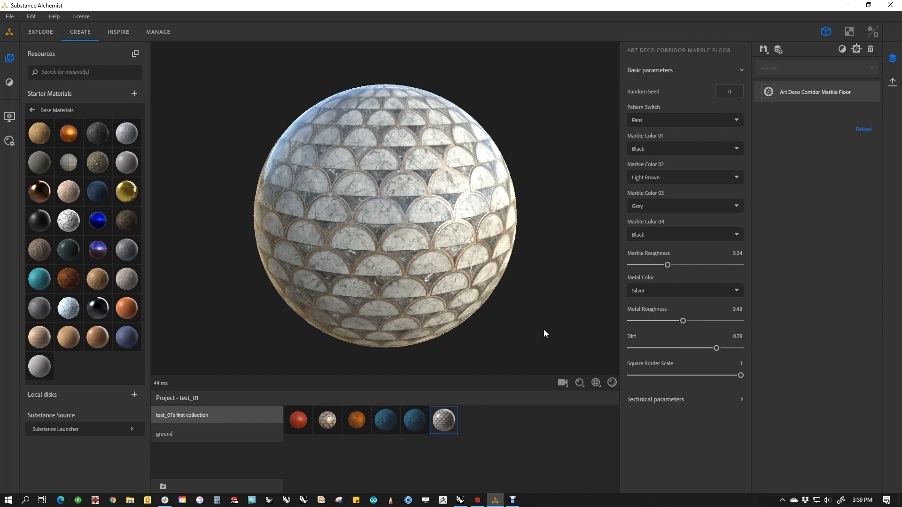
{"action": "left_click", "coordinate": [806, 94]}
Export the material to the Desktop as the Substance archive "floor Brown" at 2048 x 2048, replacing the existing file.
{"action": "left_click", "coordinate": [891, 83]}
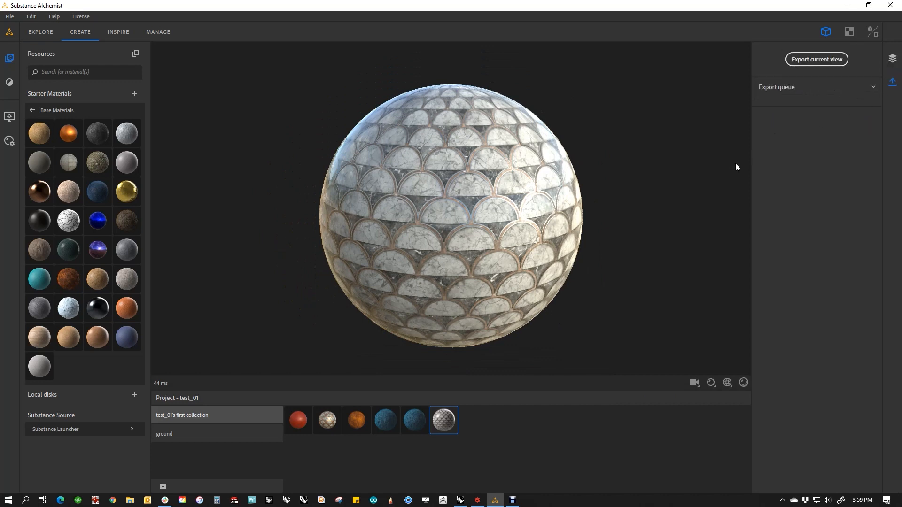
{"action": "left_click", "coordinate": [822, 60]}
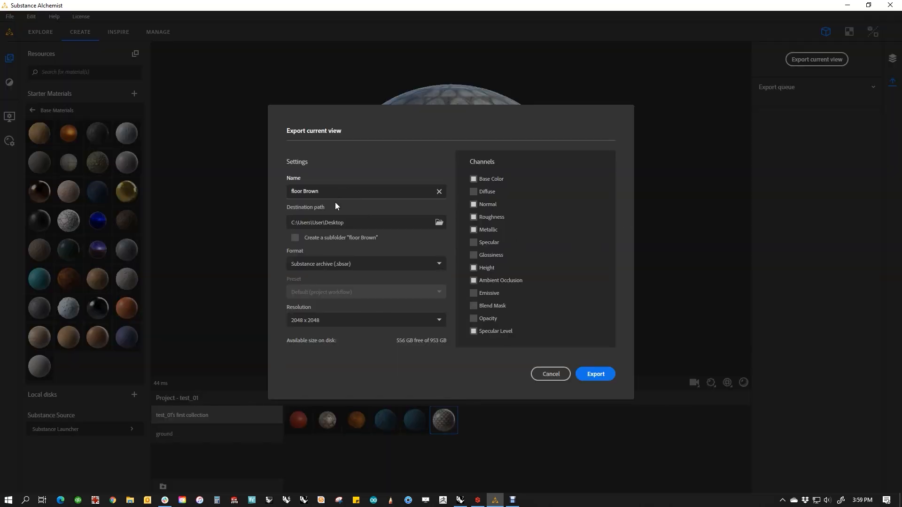
{"action": "left_click", "coordinate": [387, 266]}
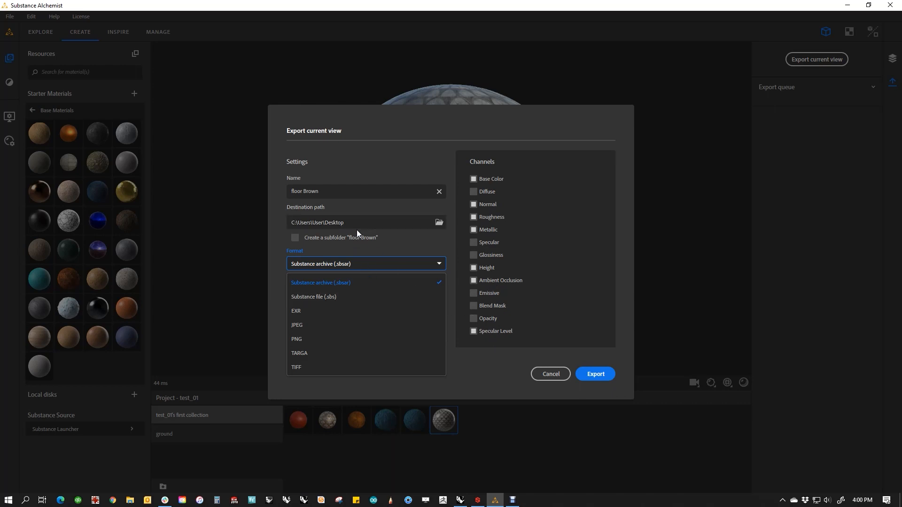
{"action": "left_click", "coordinate": [601, 373]}
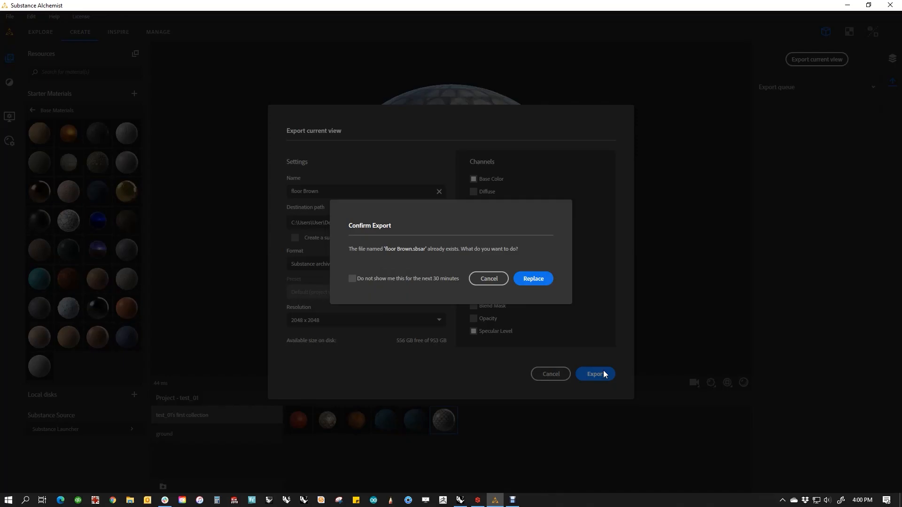
{"action": "left_click", "coordinate": [535, 278]}
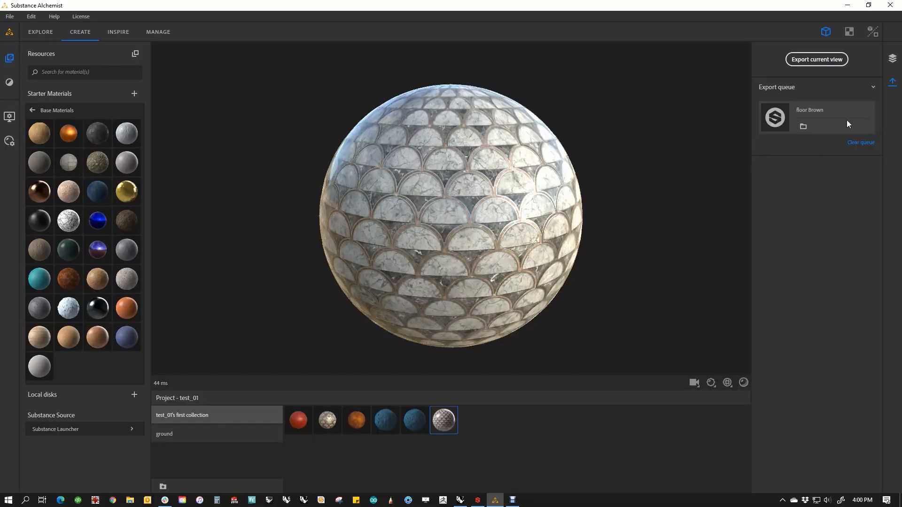
Return to Rhino and import floor Brown.sbsar from the Desktop as a new material.
{"action": "left_click", "coordinate": [845, 5]}
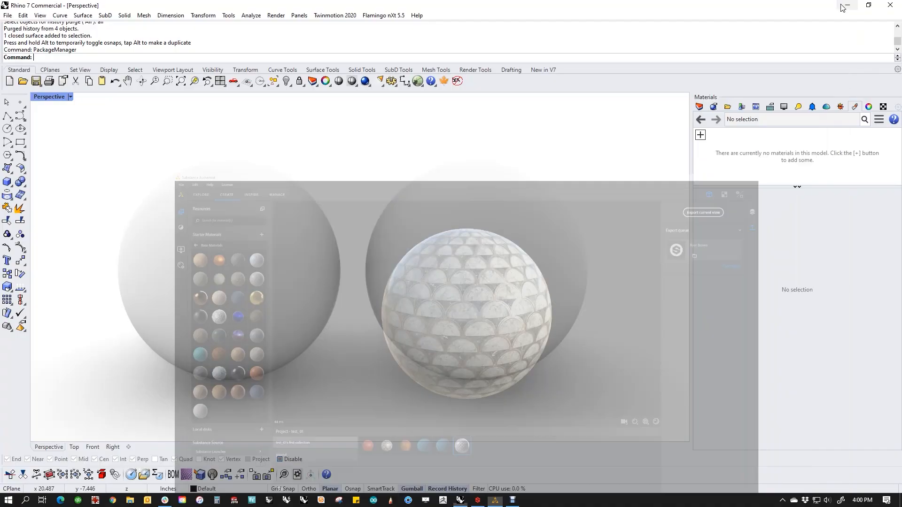
{"action": "left_click", "coordinate": [700, 137]}
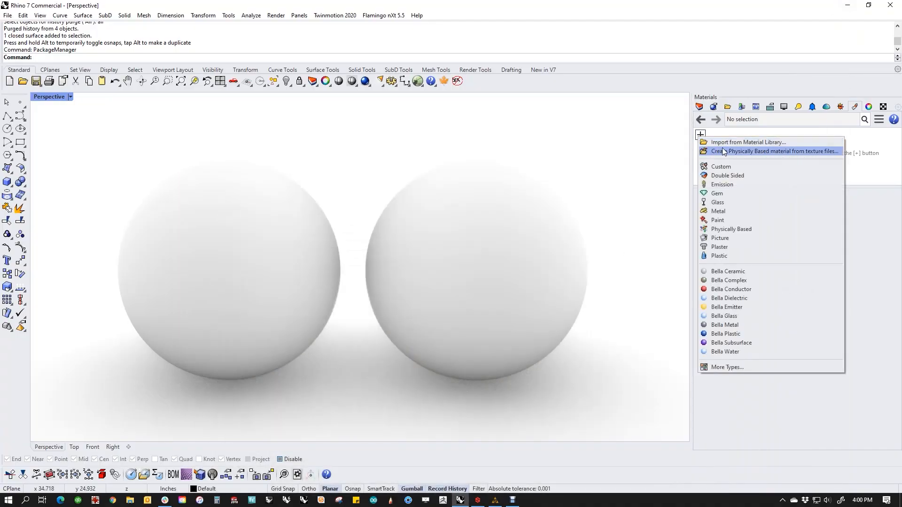
{"action": "left_click", "coordinate": [732, 141]}
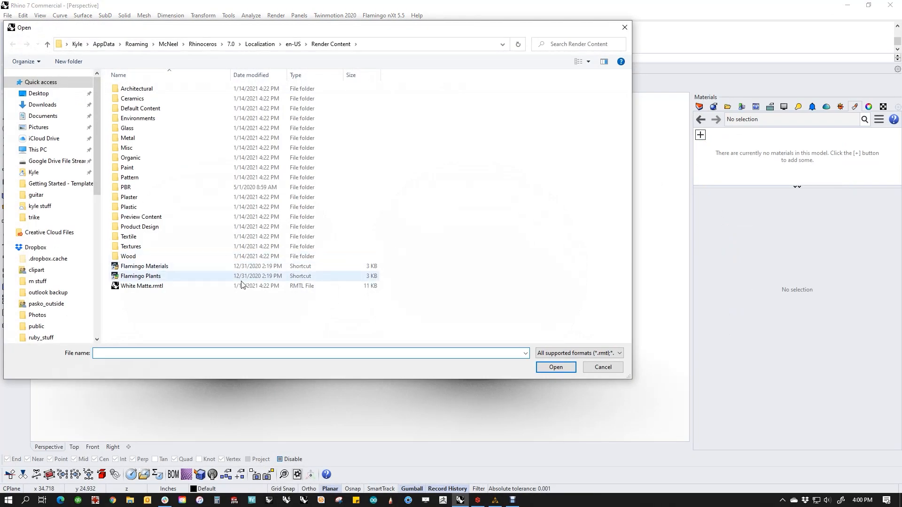
{"action": "left_click", "coordinate": [31, 96]}
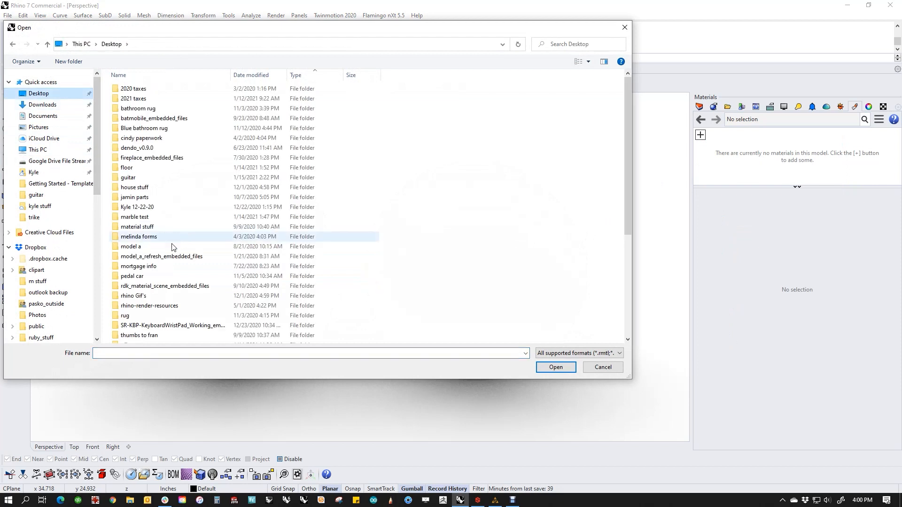
{"action": "scroll", "coordinate": [173, 248], "scroll_direction": "down", "scroll_amount": 6}
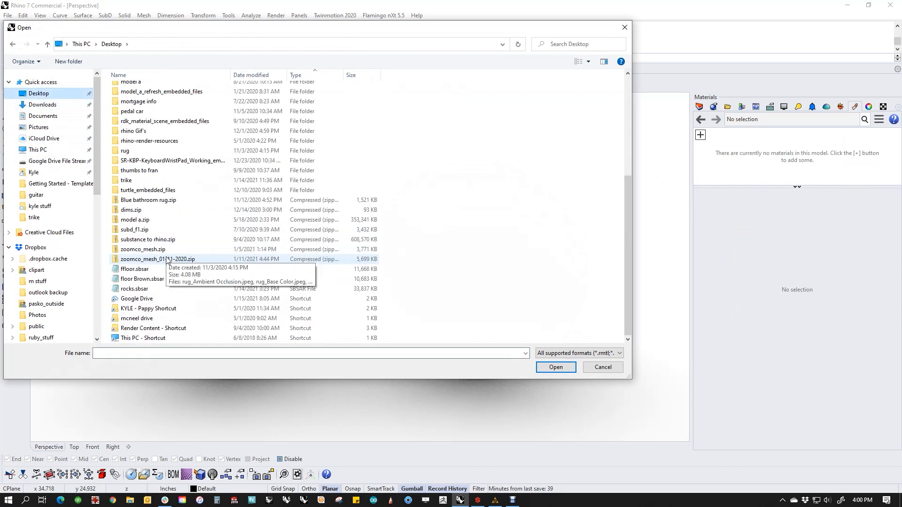
{"action": "left_click", "coordinate": [143, 279]}
{"action": "left_click", "coordinate": [559, 370]}
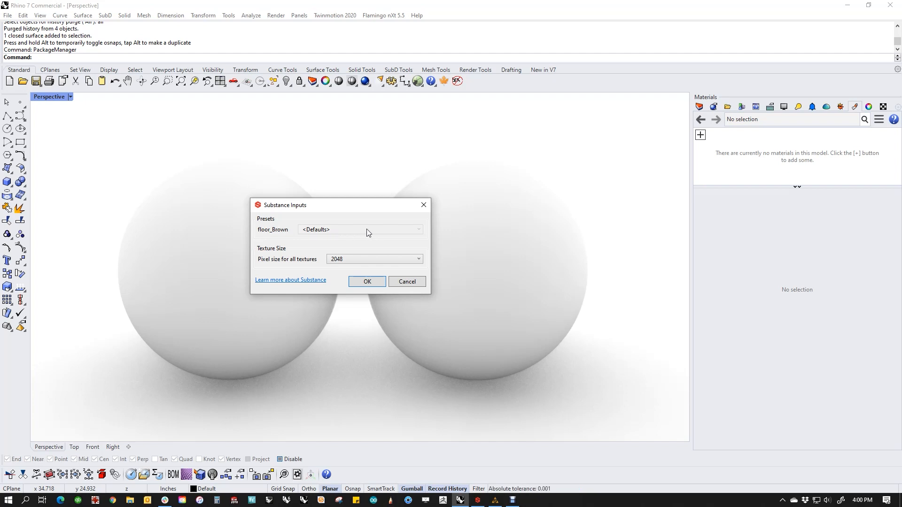
Accept the Substance inputs with a pixel size of 2048 for all textures.
{"action": "left_click", "coordinate": [360, 259]}
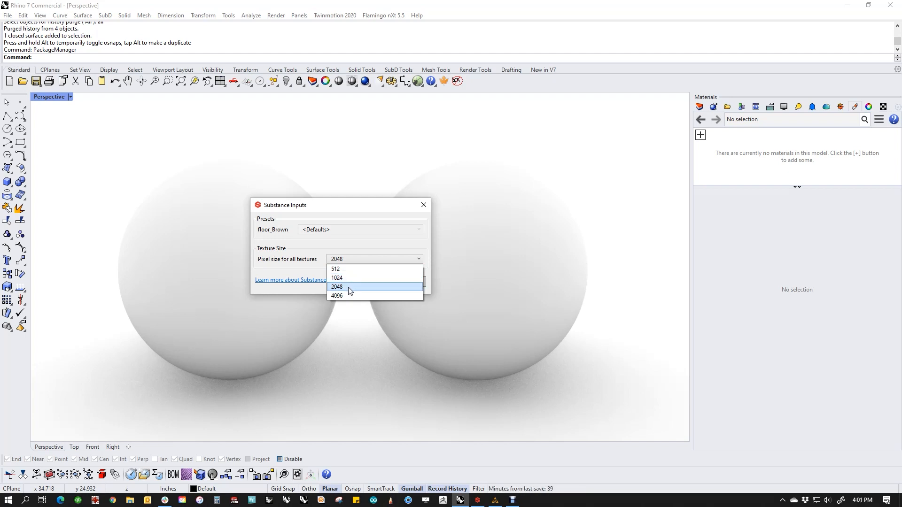
{"action": "left_click", "coordinate": [349, 288]}
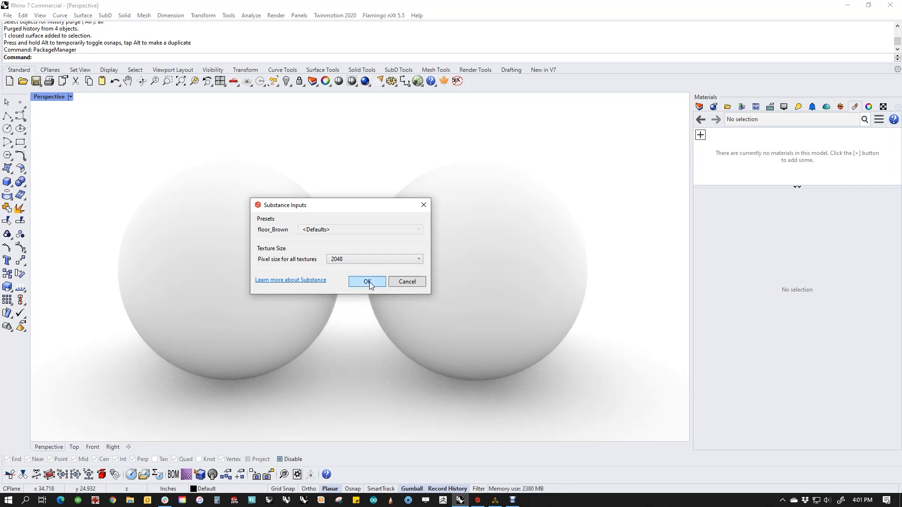
{"action": "left_click", "coordinate": [368, 281]}
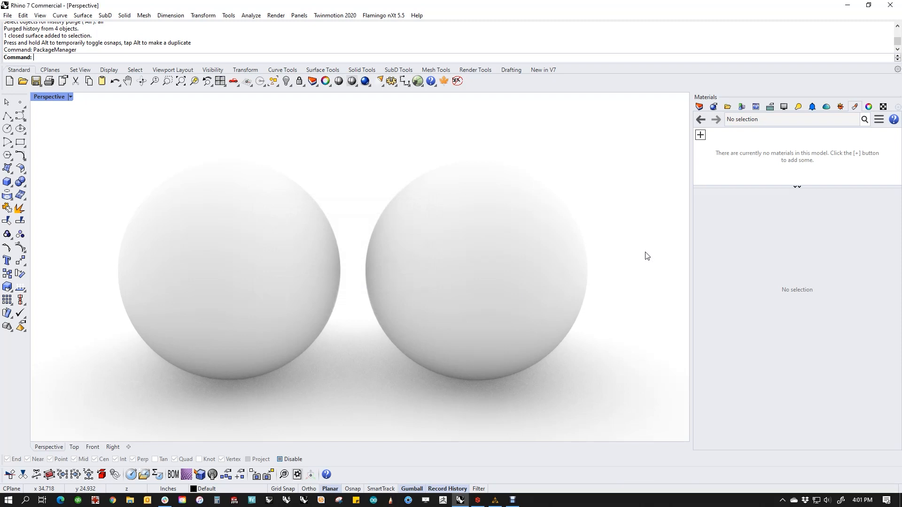
Apply the Substance floor_Brown material to the right-hand sphere and deselect the sphere.
{"action": "left_click", "coordinate": [725, 159]}
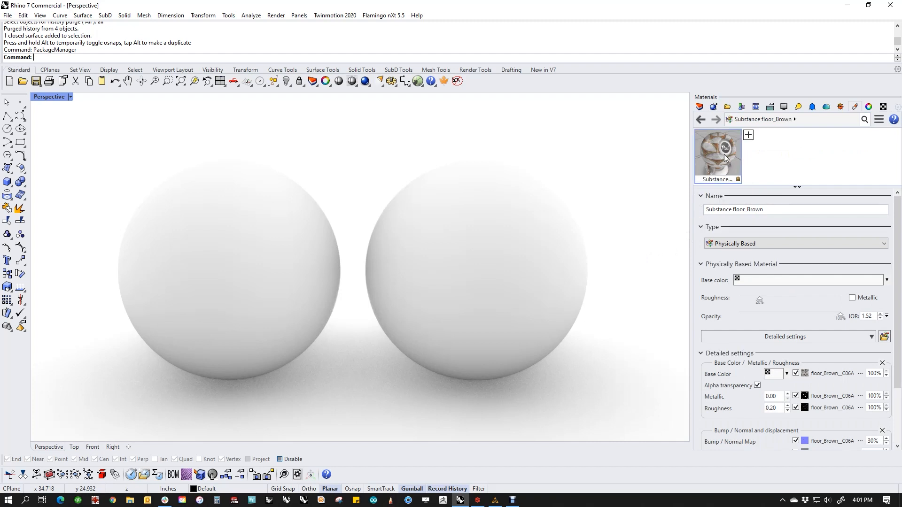
{"action": "left_click_drag", "start_coordinate": [712, 159], "coordinate": [523, 252]}
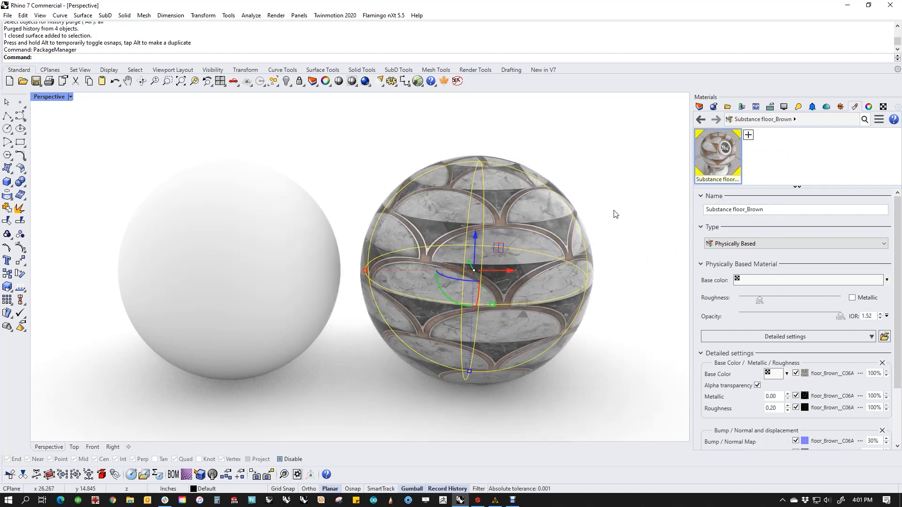
{"action": "left_click", "coordinate": [630, 262]}
{"action": "right_click_drag", "start_coordinate": [629, 261], "coordinate": [605, 293]}
{"action": "right_click_drag", "start_coordinate": [619, 313], "coordinate": [602, 312]}
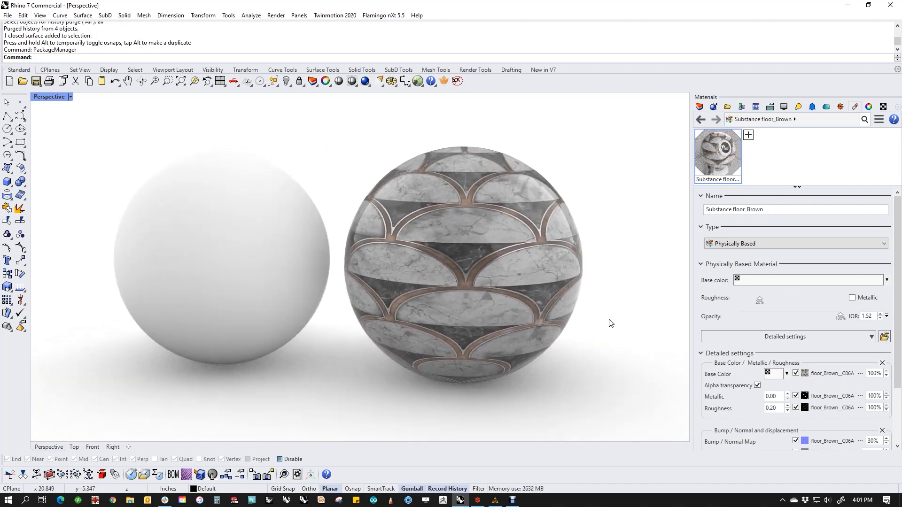
Set the displacement map amount of the Substance floor_Brown material to 0 and inspect the sphere's surface up close.
{"action": "scroll", "coordinate": [836, 389], "scroll_direction": "down", "scroll_amount": 2}
{"action": "scroll", "coordinate": [836, 390], "scroll_direction": "down", "scroll_amount": 3}
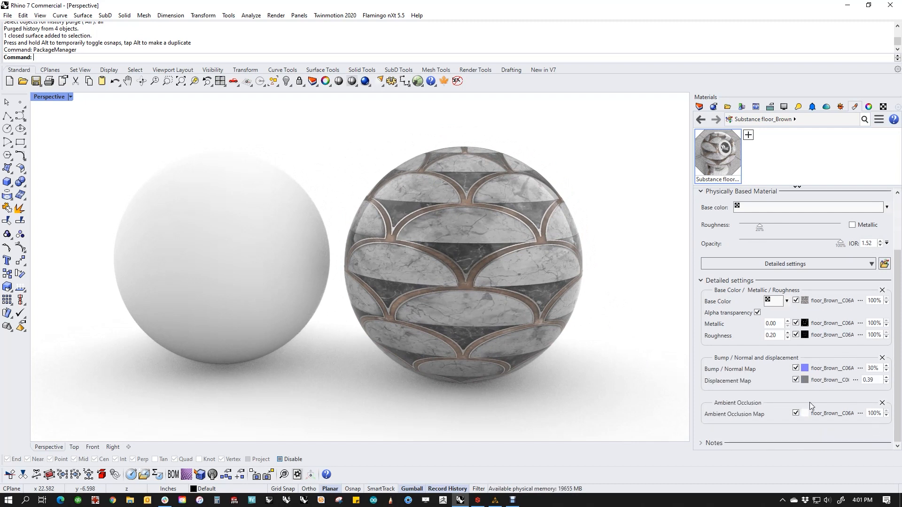
{"action": "double_click", "coordinate": [866, 381]}
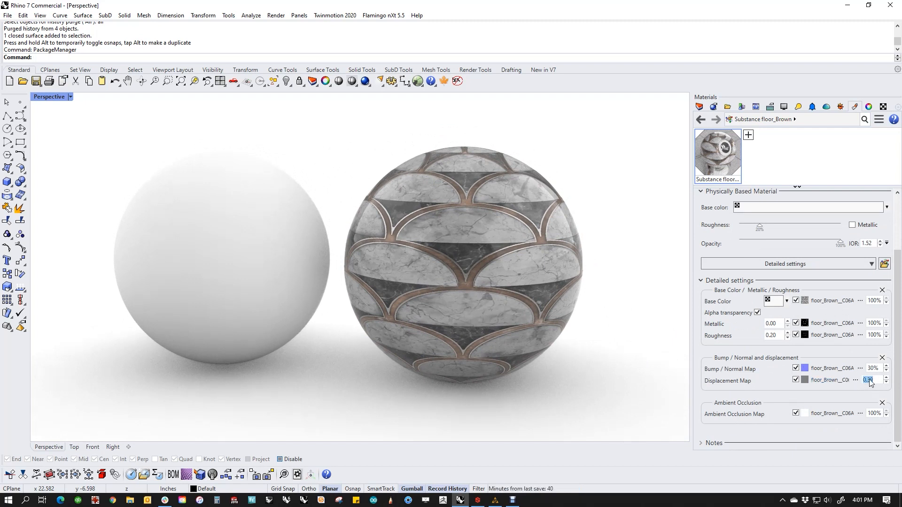
{"action": "type", "text": "0"}
{"action": "key", "text": "Return"}
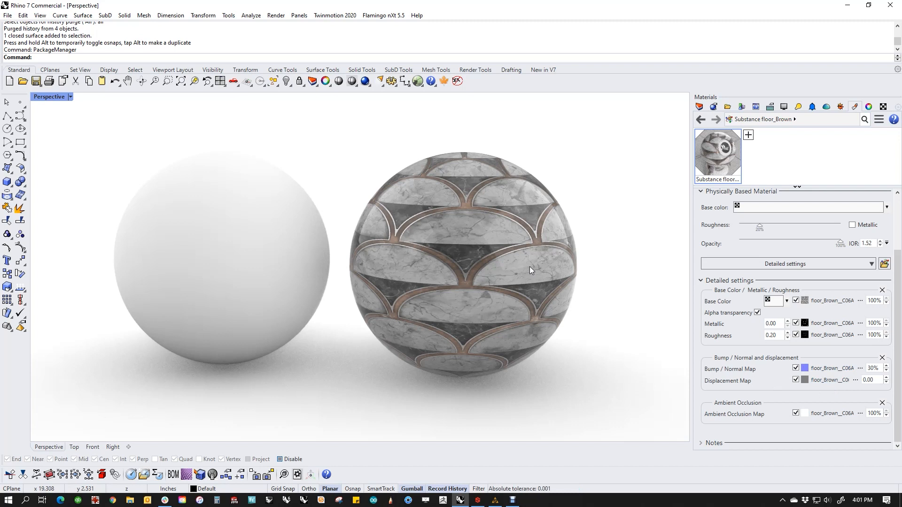
{"action": "scroll", "coordinate": [542, 244], "scroll_direction": "up", "scroll_amount": 5}
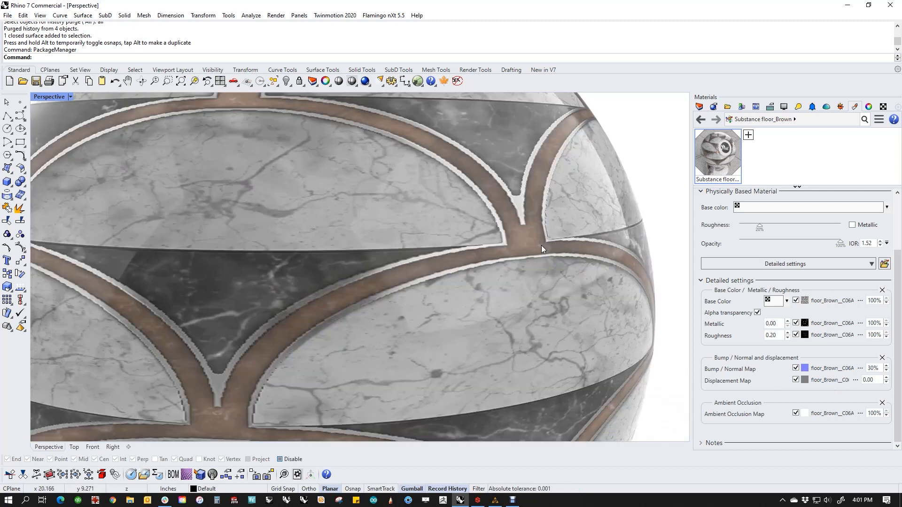
Bring both spheres back into view and check the object properties of the right-hand sphere, leaving it deselected.
{"action": "scroll", "coordinate": [522, 247], "scroll_direction": "down", "scroll_amount": 3}
{"action": "scroll", "coordinate": [522, 247], "scroll_direction": "down", "scroll_amount": 5}
{"action": "mouse_move", "coordinate": [509, 278]}
{"action": "right_mouse_down"}
{"action": "mouse_move", "coordinate": [383, 303]}
{"action": "mouse_move", "coordinate": [511, 282]}
{"action": "right_mouse_up"}
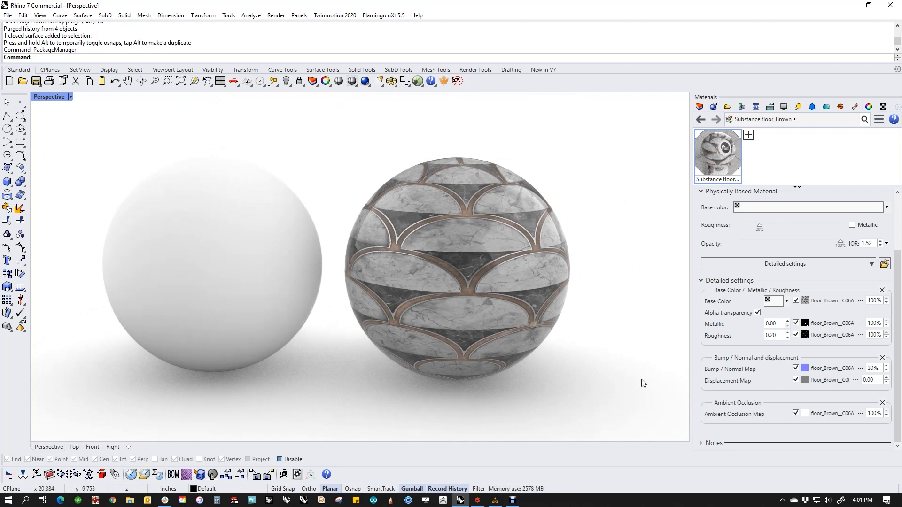
{"action": "left_click", "coordinate": [868, 107]}
{"action": "left_click", "coordinate": [462, 272]}
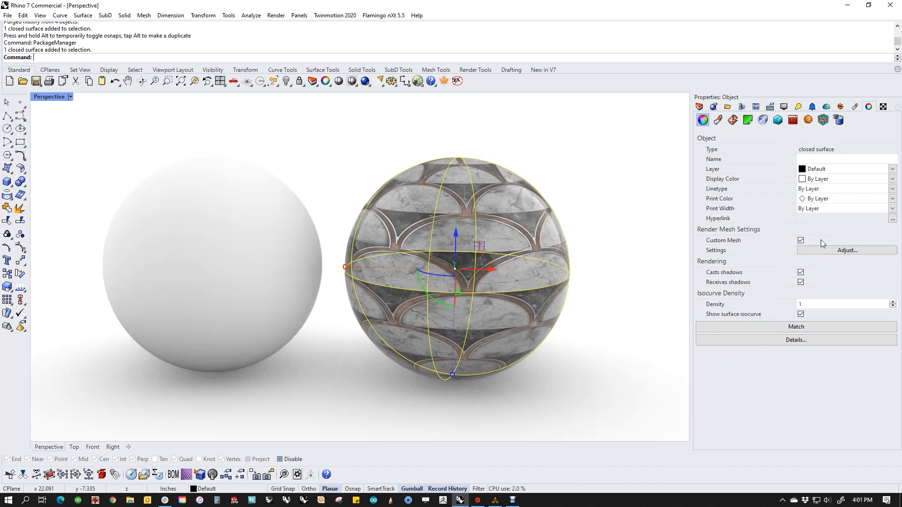
{"action": "left_click", "coordinate": [613, 303]}
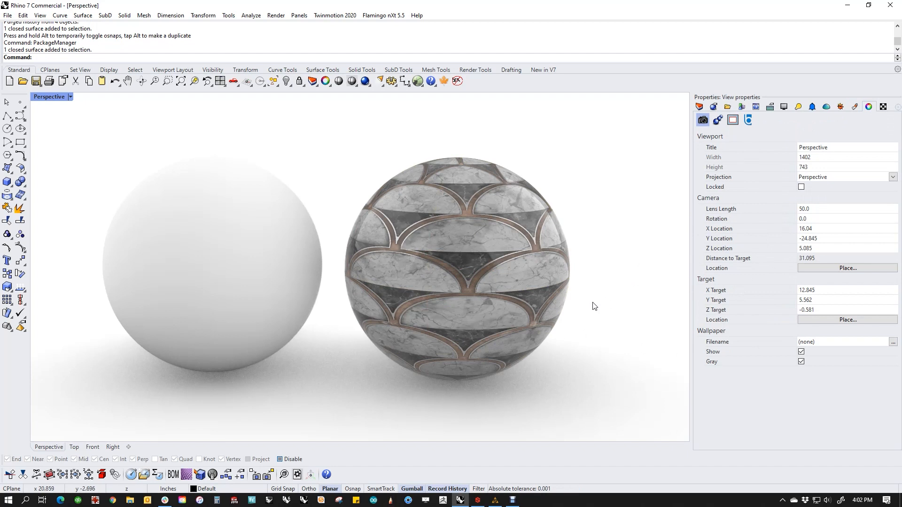
{"action": "left_click", "coordinate": [508, 292]}
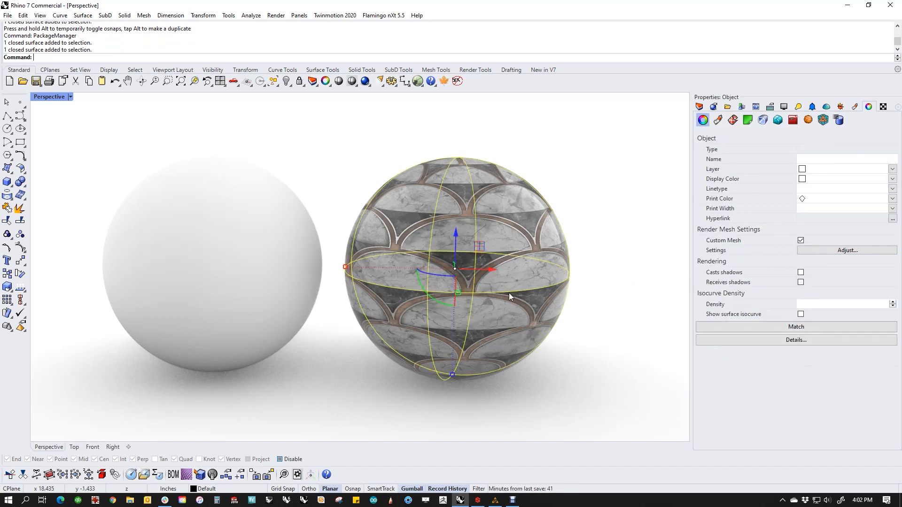
{"action": "left_click", "coordinate": [857, 107]}
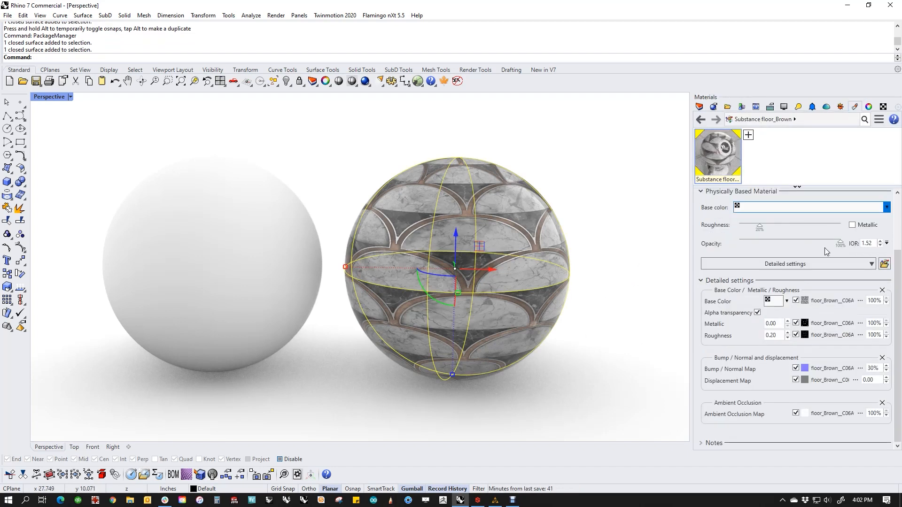
{"action": "left_click", "coordinate": [855, 380]}
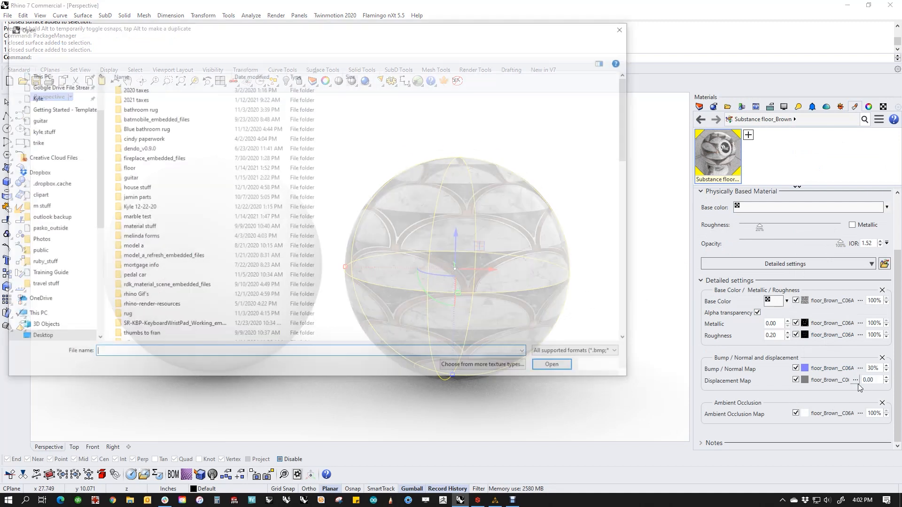
{"action": "left_click", "coordinate": [603, 367]}
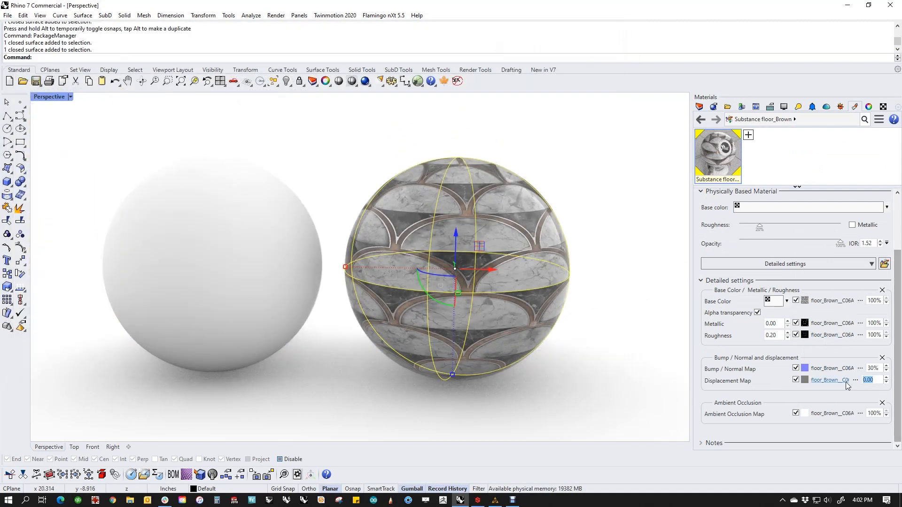
{"action": "left_click", "coordinate": [629, 280]}
{"action": "mouse_move", "coordinate": [592, 282]}
{"action": "right_mouse_down"}
{"action": "mouse_move", "coordinate": [604, 267]}
{"action": "mouse_move", "coordinate": [590, 294]}
{"action": "right_mouse_up"}
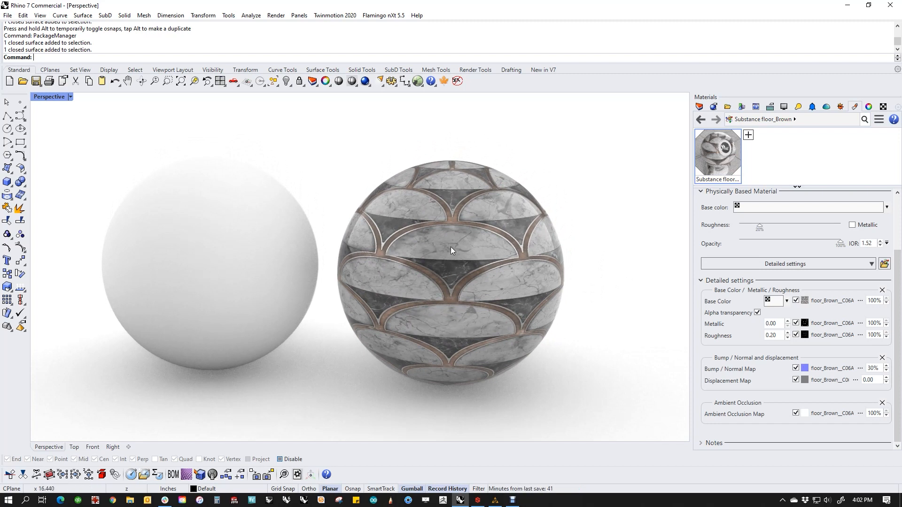
Review the bitmap and mapping settings of the base color texture and return to the Substance floor_Brown material.
{"action": "left_click", "coordinate": [832, 301]}
{"action": "scroll", "coordinate": [832, 340], "scroll_direction": "down", "scroll_amount": 2}
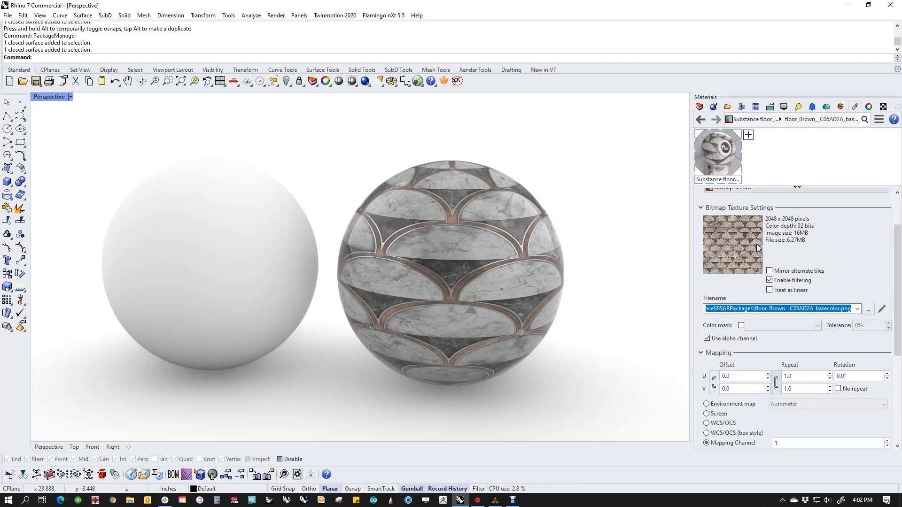
{"action": "left_click", "coordinate": [727, 167]}
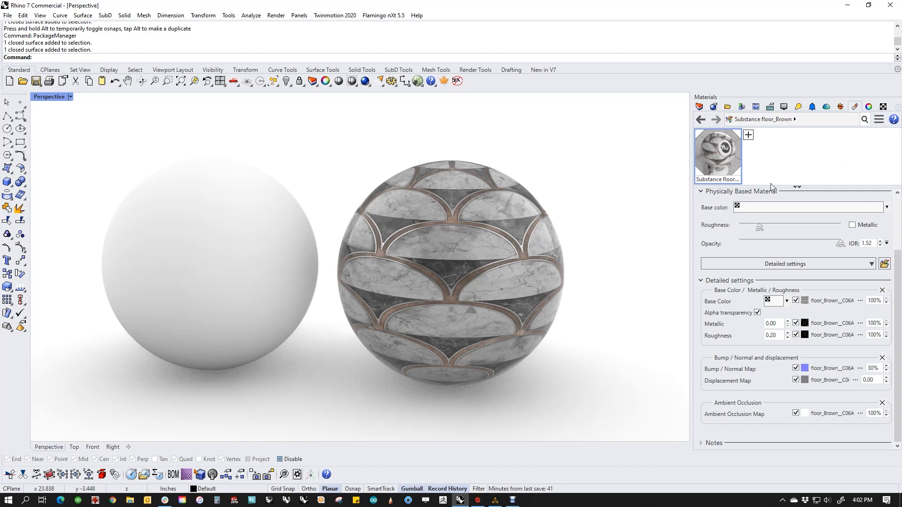
Show the document's textures and select all six floor_Brown textures together.
{"action": "right_click", "coordinate": [883, 108]}
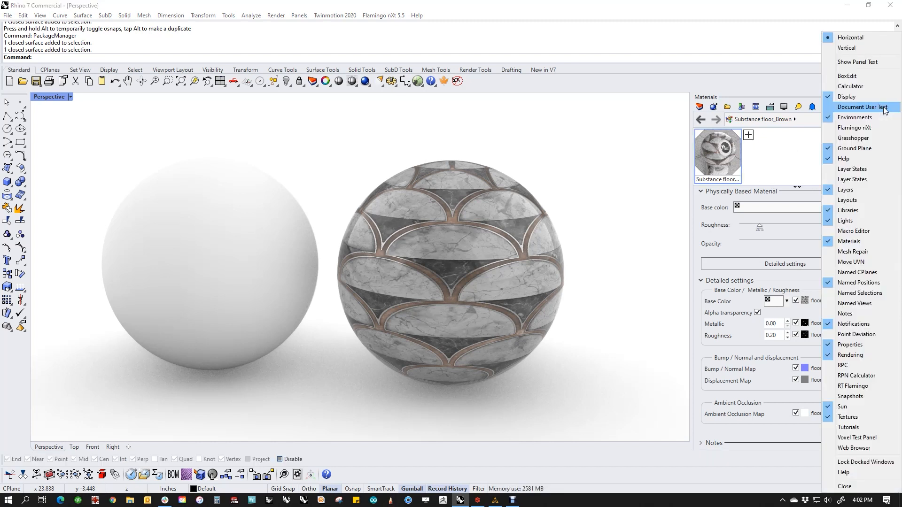
{"action": "left_click", "coordinate": [845, 417]}
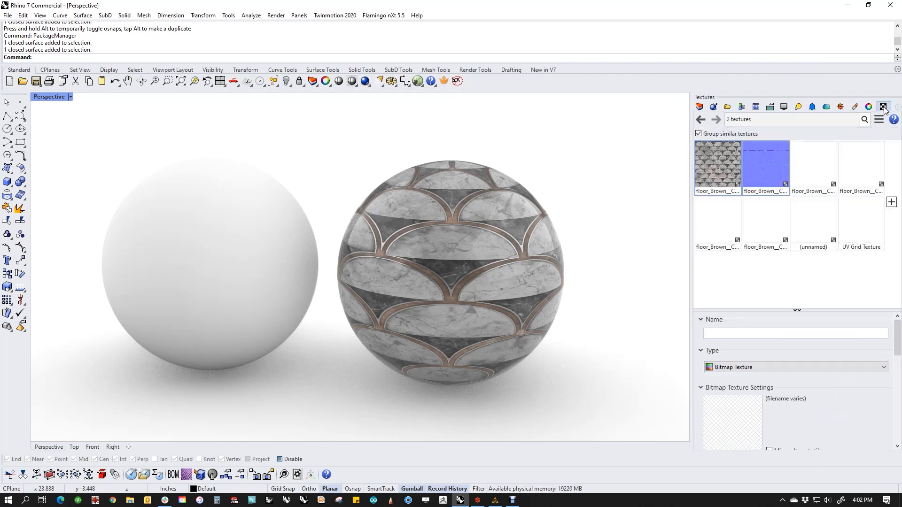
{"action": "left_click", "coordinate": [720, 168]}
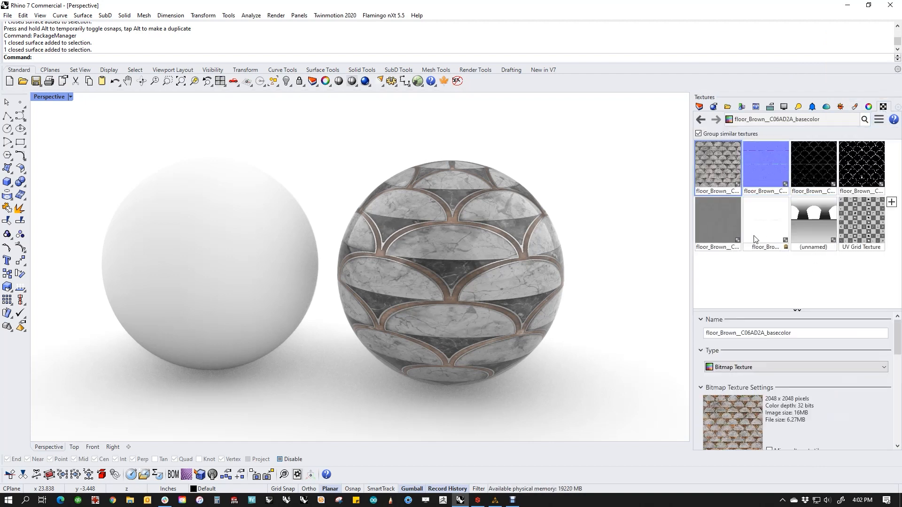
{"action": "left_click", "coordinate": [761, 234], "text": "shift"}
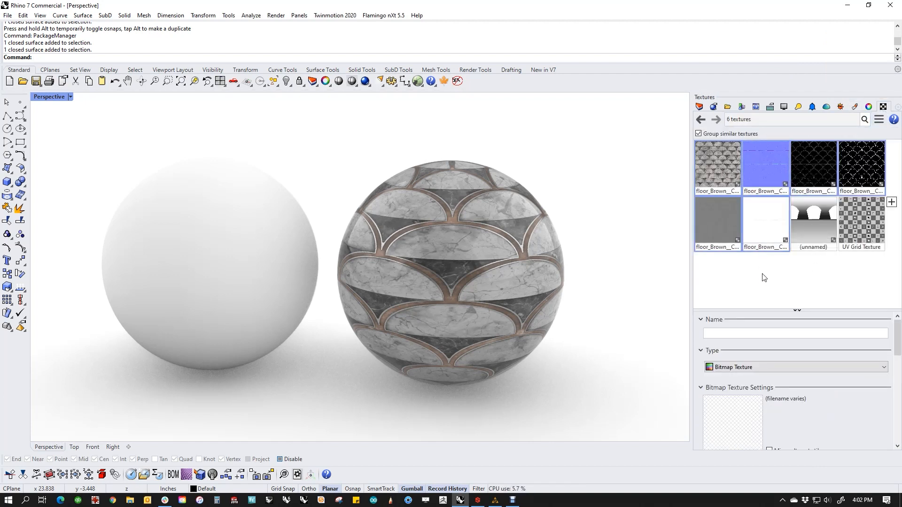
Set the mapping repeat of the selected floor_Brown textures to 10 in U and V and inspect the pattern on the sphere.
{"action": "scroll", "coordinate": [836, 398], "scroll_direction": "down", "scroll_amount": 8}
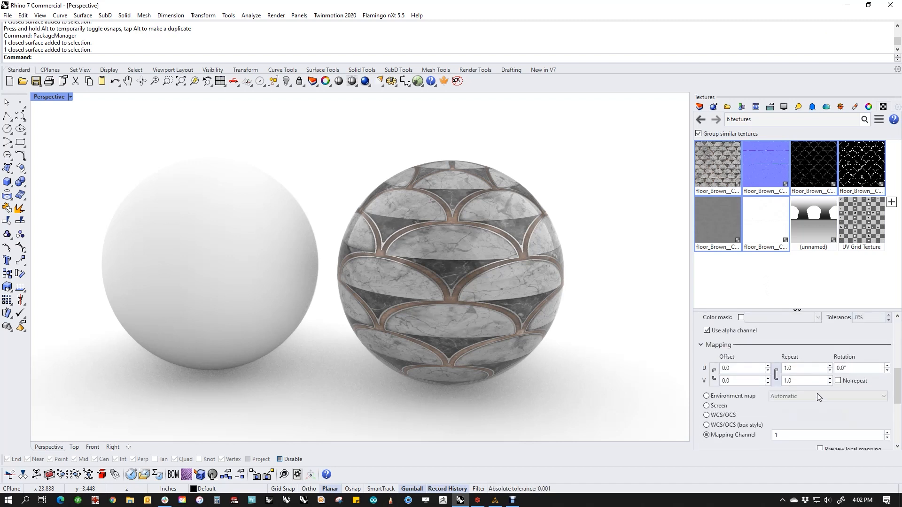
{"action": "left_click", "coordinate": [798, 369]}
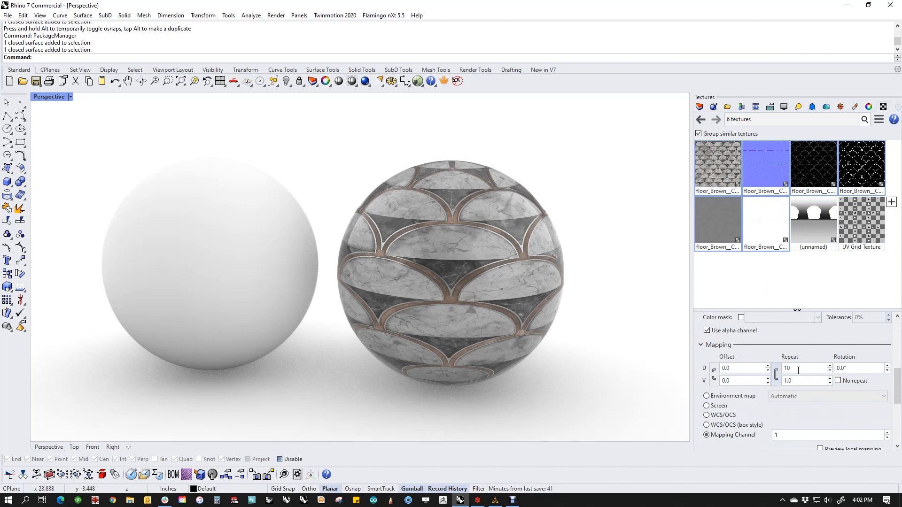
{"action": "key", "text": "Return"}
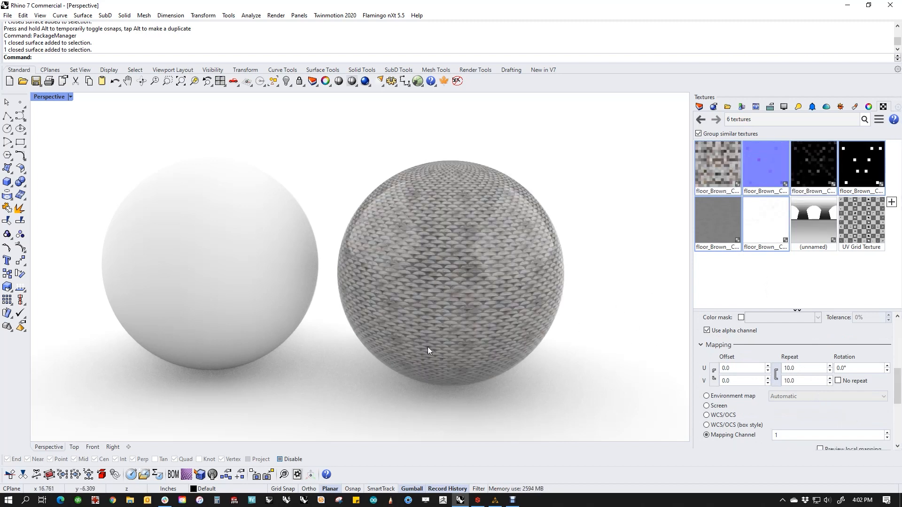
{"action": "right_click_drag", "start_coordinate": [427, 354], "coordinate": [458, 293]}
{"action": "scroll", "coordinate": [459, 292], "scroll_direction": "up", "scroll_amount": 8}
{"action": "scroll", "coordinate": [435, 263], "scroll_direction": "down", "scroll_amount": 5}
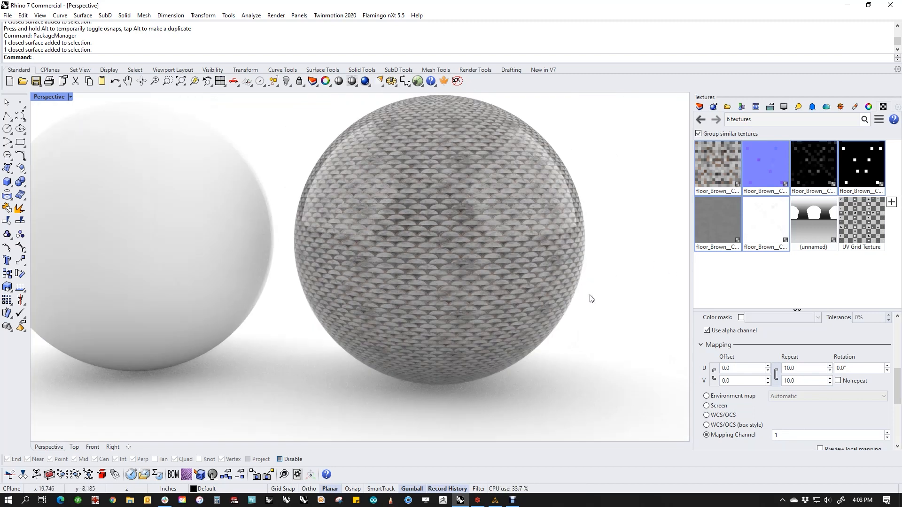
Set the mapping repeat of the six floor_Brown textures to 4 in both U and V.
{"action": "double_click", "coordinate": [806, 371]}
{"action": "type", "text": "4"}
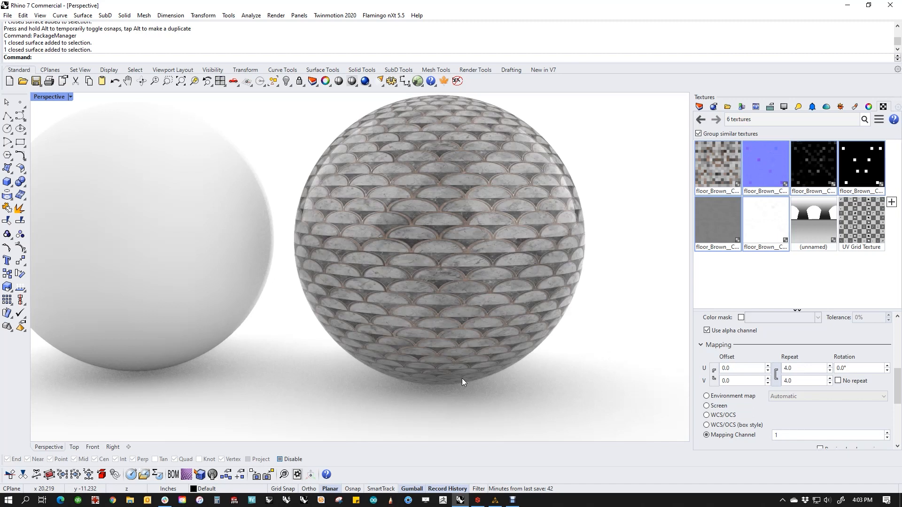
{"action": "right_click_drag", "start_coordinate": [484, 267], "coordinate": [458, 273]}
Preview the textured sphere in Raytraced display mode, return to Rendered mode and frame both spheres.
{"action": "left_click", "coordinate": [49, 96]}
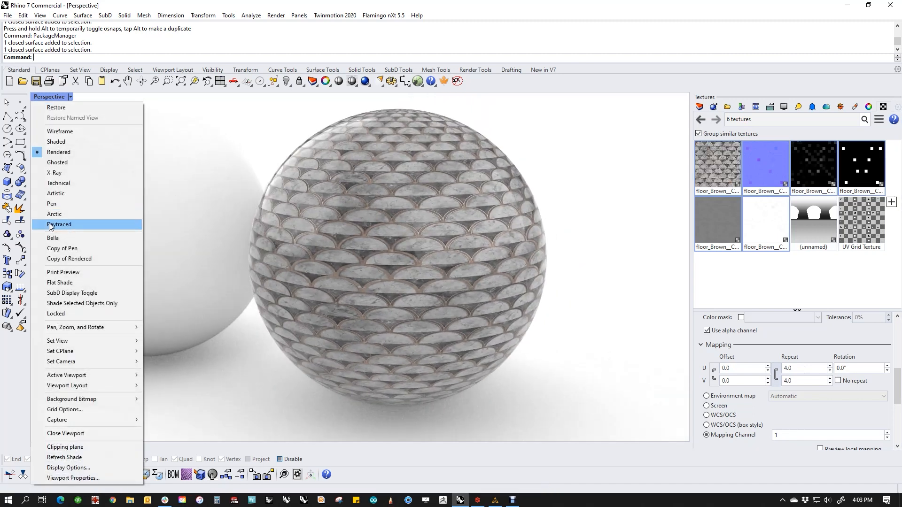
{"action": "left_click", "coordinate": [79, 226]}
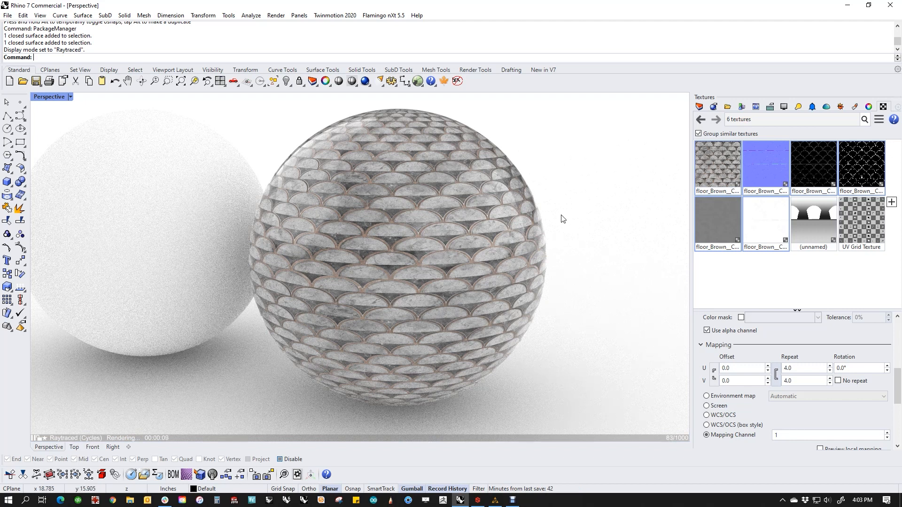
{"action": "left_click", "coordinate": [55, 100]}
{"action": "left_click", "coordinate": [55, 151]}
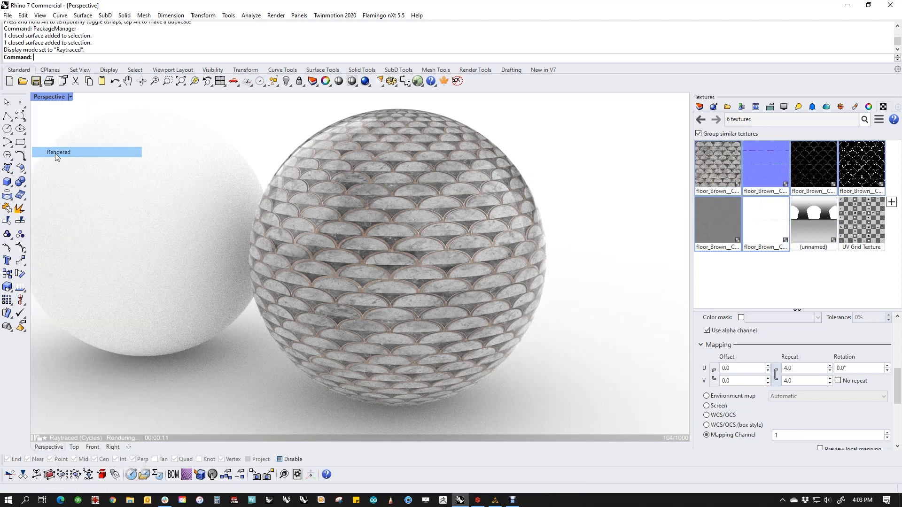
{"action": "scroll", "coordinate": [548, 362], "scroll_direction": "down", "scroll_amount": 5}
{"action": "right_click_drag", "start_coordinate": [402, 311], "coordinate": [374, 331], "text": "shift"}
{"action": "scroll", "coordinate": [373, 330], "scroll_direction": "up", "scroll_amount": 3}
{"action": "right_click_drag", "start_coordinate": [360, 288], "coordinate": [380, 310], "text": "shift"}
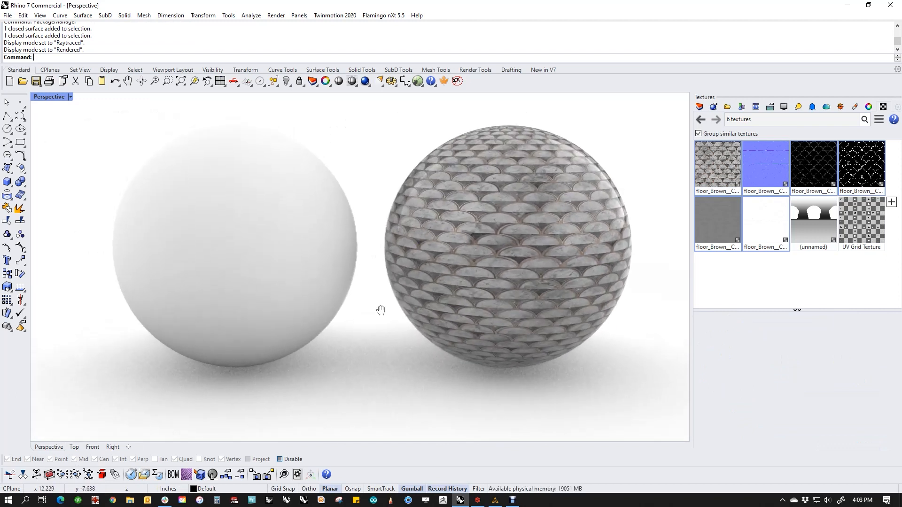
Switch to the Substance launcher, browse the new Substance Source assets and download the Locomotive Steam Engine Shield material.
{"action": "left_click", "coordinate": [477, 501]}
{"action": "scroll", "coordinate": [403, 271], "scroll_direction": "up", "scroll_amount": 5}
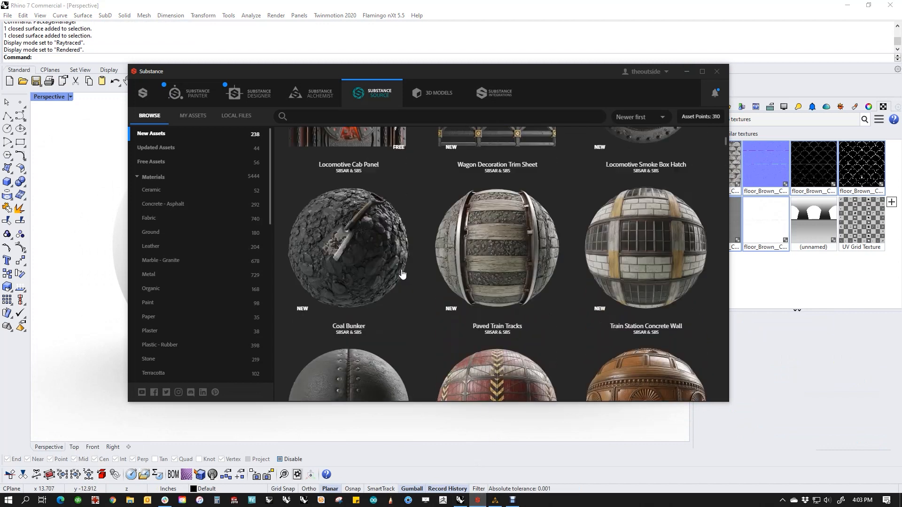
{"action": "scroll", "coordinate": [587, 284], "scroll_direction": "up", "scroll_amount": 6}
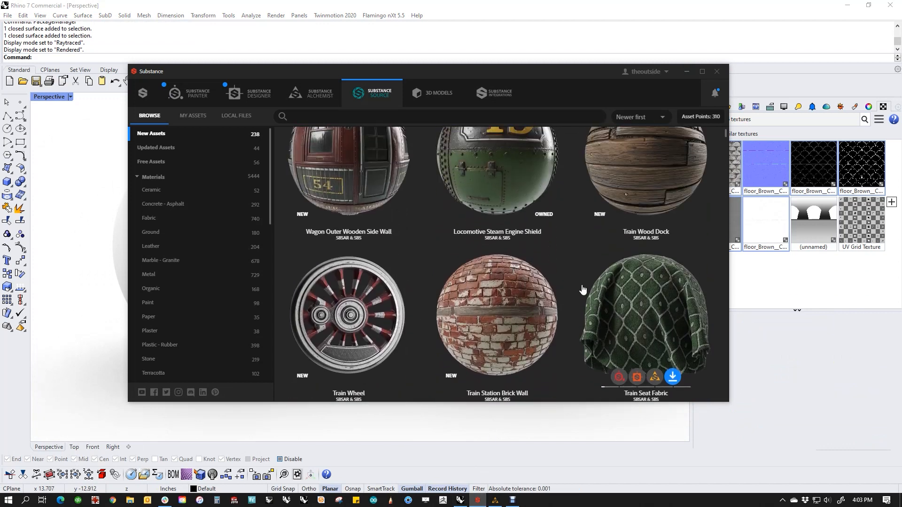
{"action": "scroll", "coordinate": [572, 294], "scroll_direction": "up", "scroll_amount": 1}
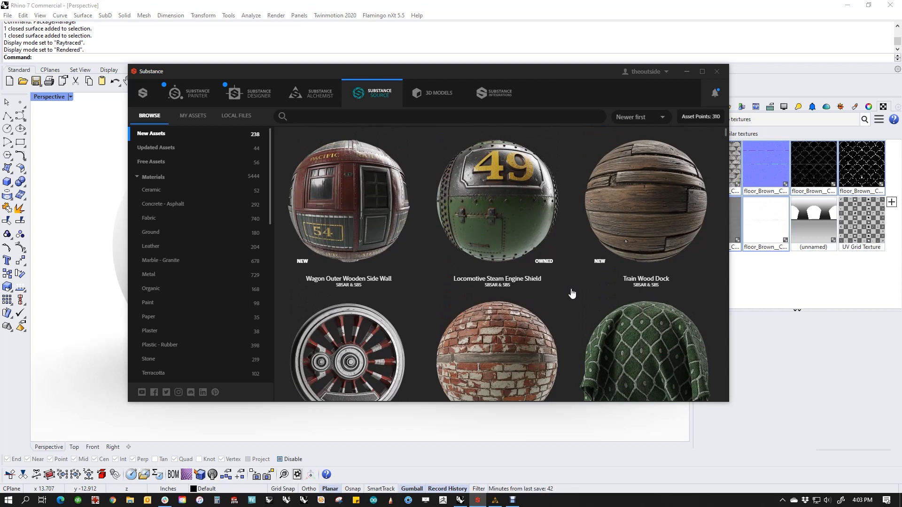
{"action": "scroll", "coordinate": [551, 295], "scroll_direction": "down", "scroll_amount": 4}
{"action": "scroll", "coordinate": [552, 296], "scroll_direction": "up", "scroll_amount": 4}
{"action": "mouse_move", "coordinate": [536, 287]}
{"action": "left_click", "coordinate": [524, 263]}
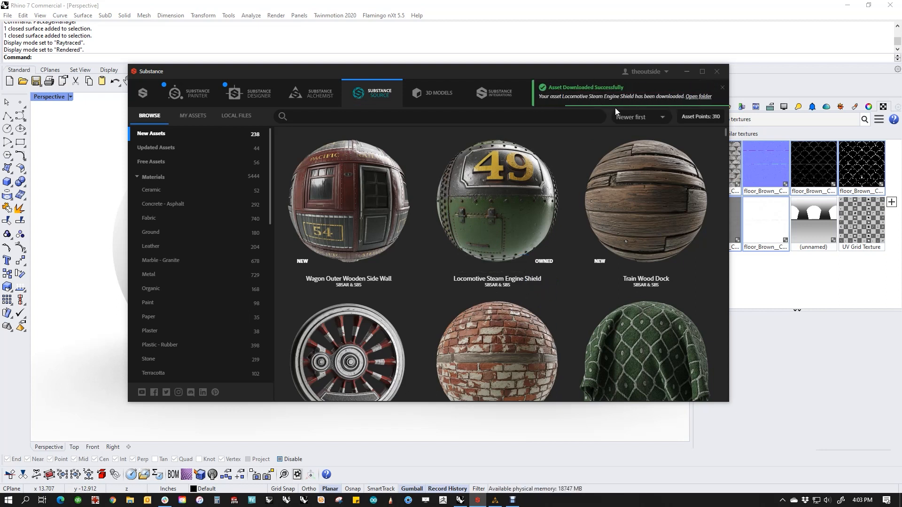
View the downloaded asset in its folder, close the folder and return to Rhino.
{"action": "left_click", "coordinate": [697, 97]}
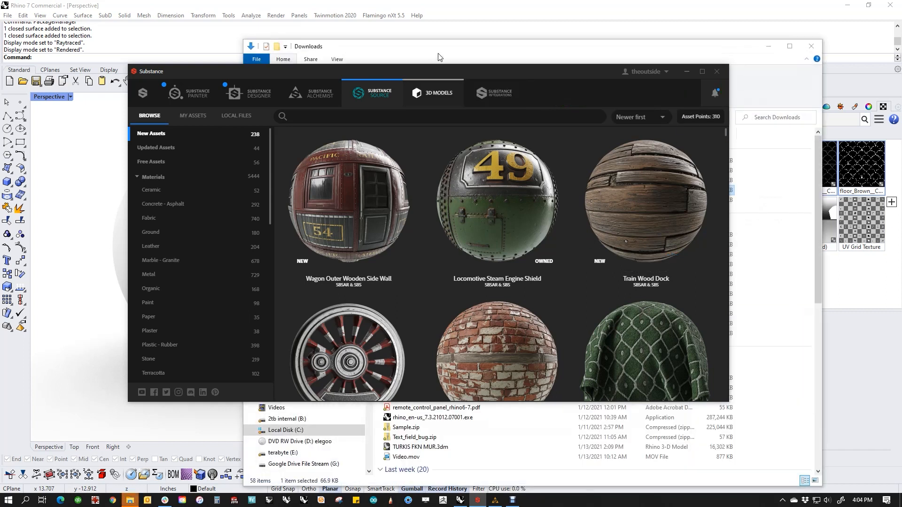
{"action": "left_click", "coordinate": [439, 57]}
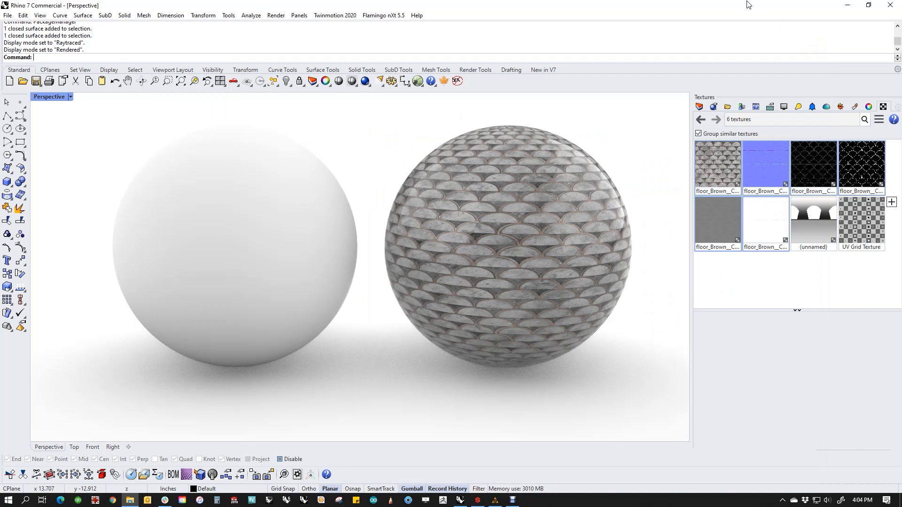
{"action": "left_click", "coordinate": [811, 45]}
Import locomotive_steam_engine_shield.sbsar from the Downloads folder as a new material.
{"action": "left_click", "coordinate": [854, 107]}
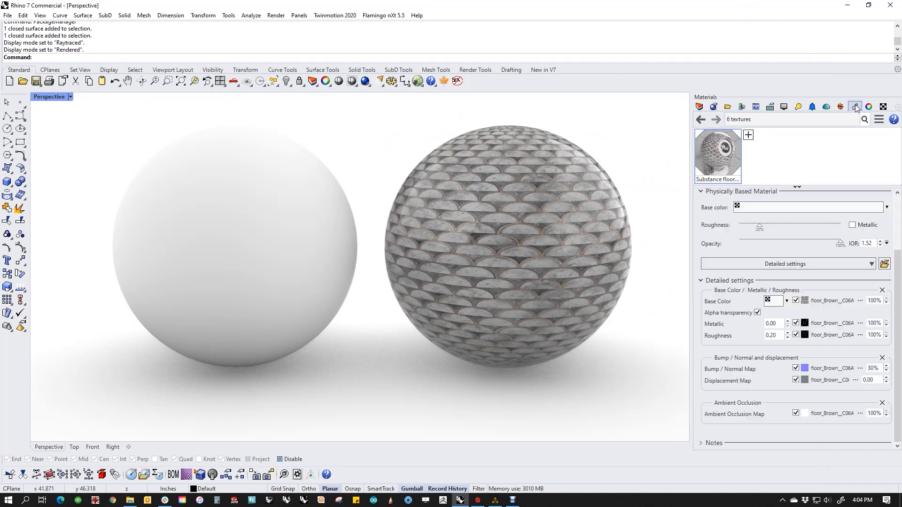
{"action": "left_click", "coordinate": [749, 139]}
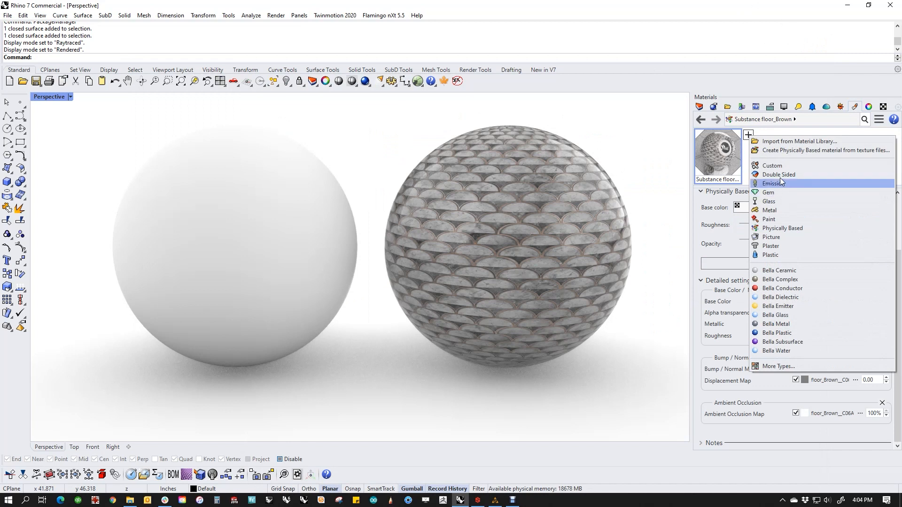
{"action": "left_click", "coordinate": [797, 140]}
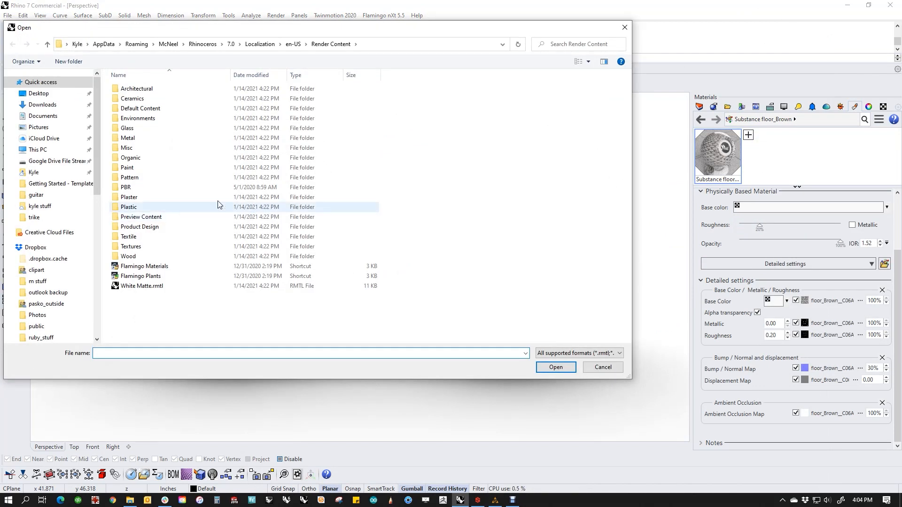
{"action": "left_click", "coordinate": [44, 105]}
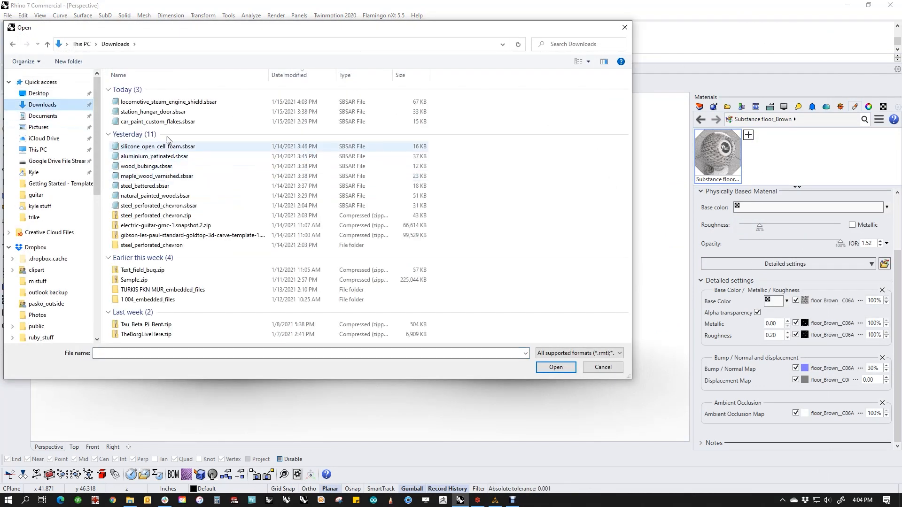
{"action": "left_click", "coordinate": [180, 104]}
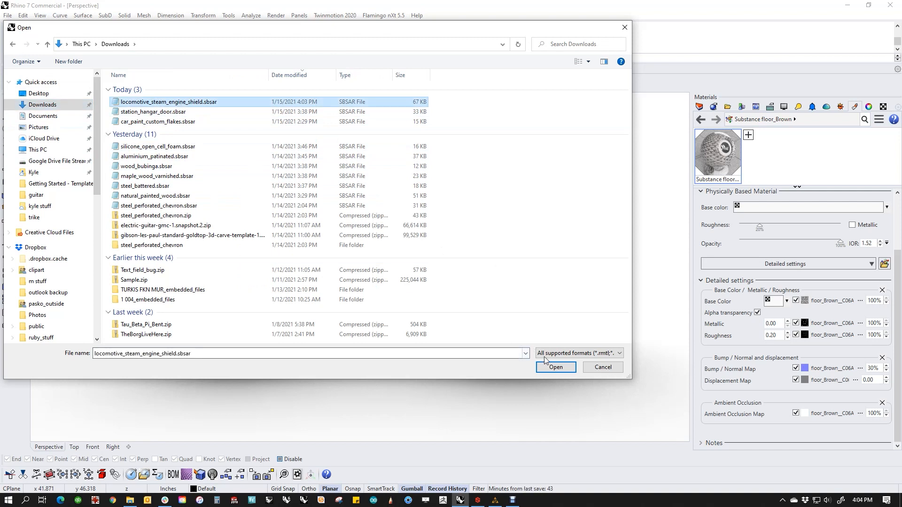
{"action": "left_click", "coordinate": [554, 367]}
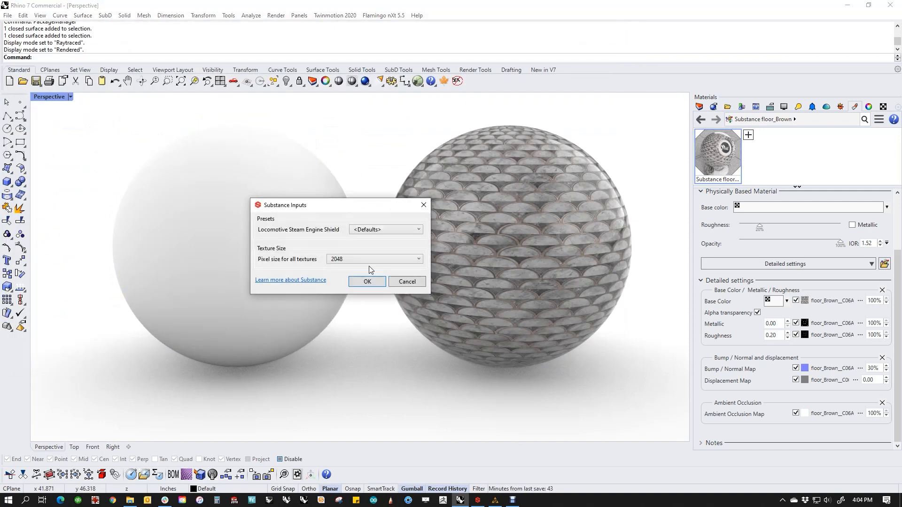
Import the Locomotive Steam Engine Shield material using the Painted Metal Plate preset and a texture size of 2048 pixels.
{"action": "left_click", "coordinate": [376, 231]}
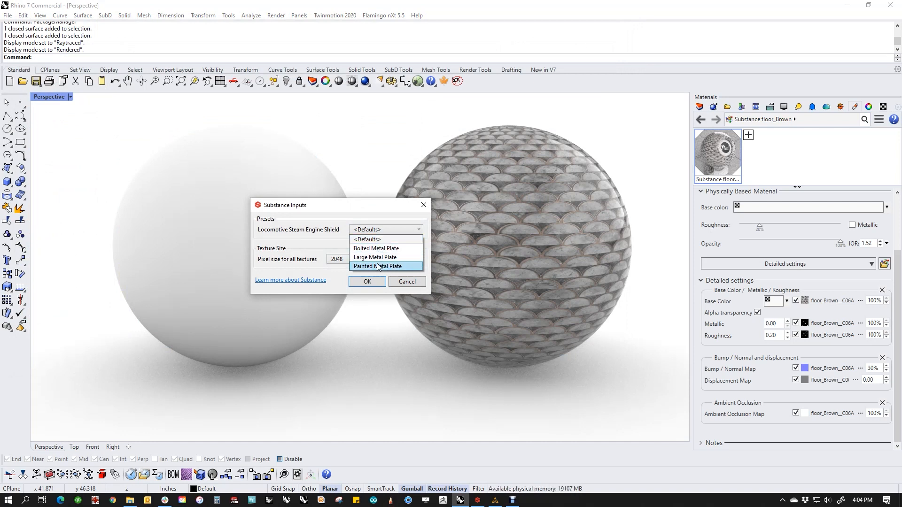
{"action": "left_click", "coordinate": [379, 207]}
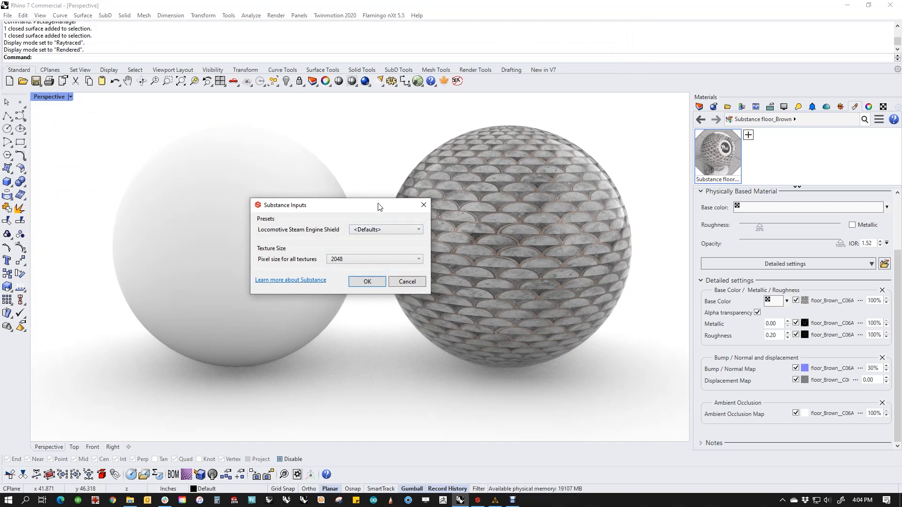
{"action": "left_click", "coordinate": [477, 500]}
{"action": "mouse_move", "coordinate": [501, 283]}
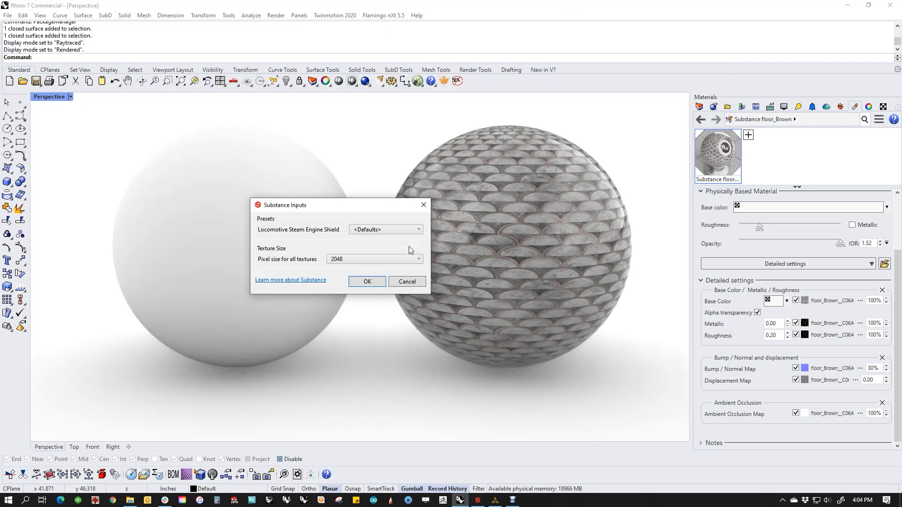
{"action": "left_click", "coordinate": [372, 229]}
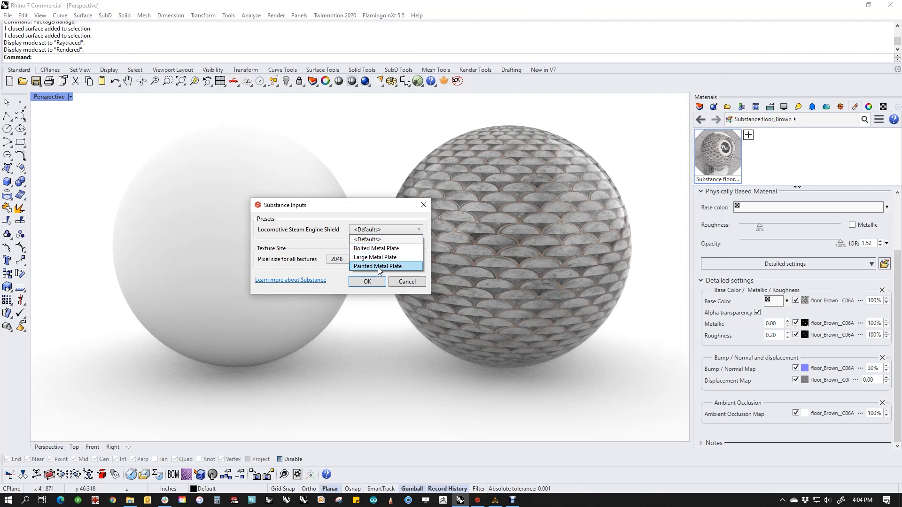
{"action": "left_click", "coordinate": [378, 267]}
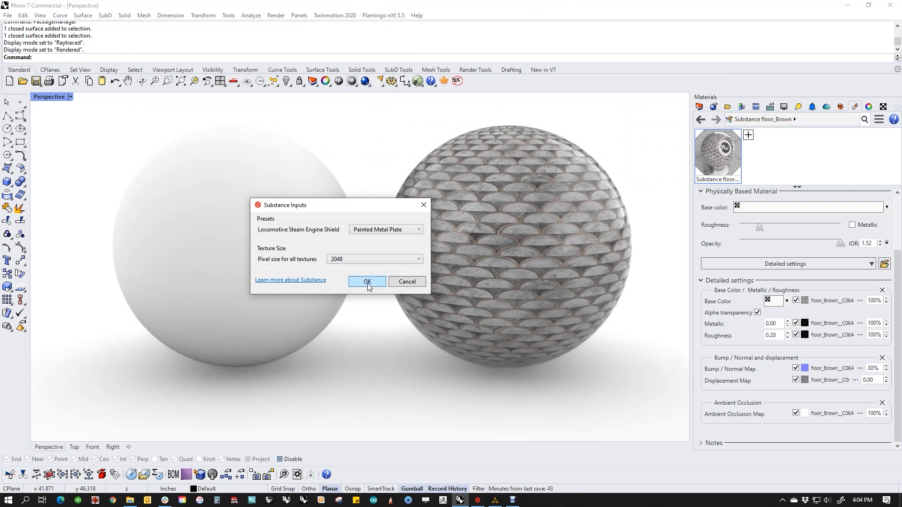
{"action": "left_click", "coordinate": [346, 260]}
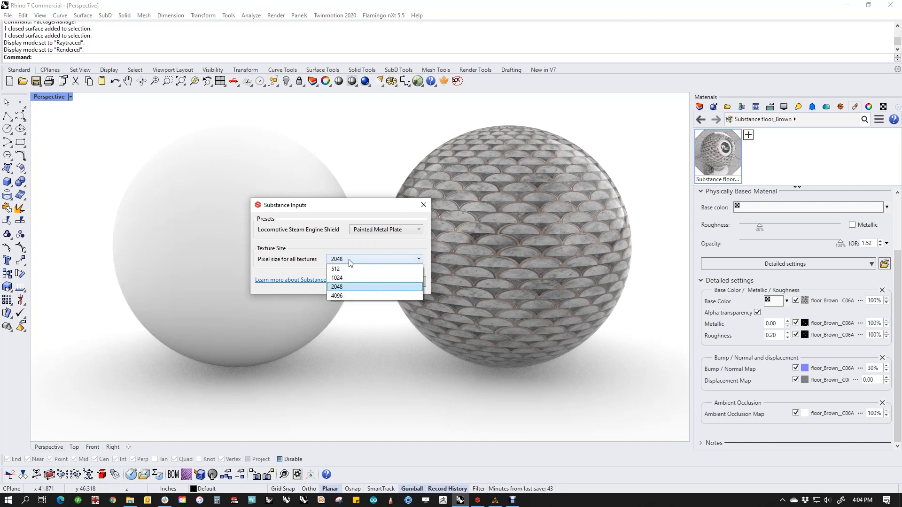
{"action": "left_click", "coordinate": [351, 286]}
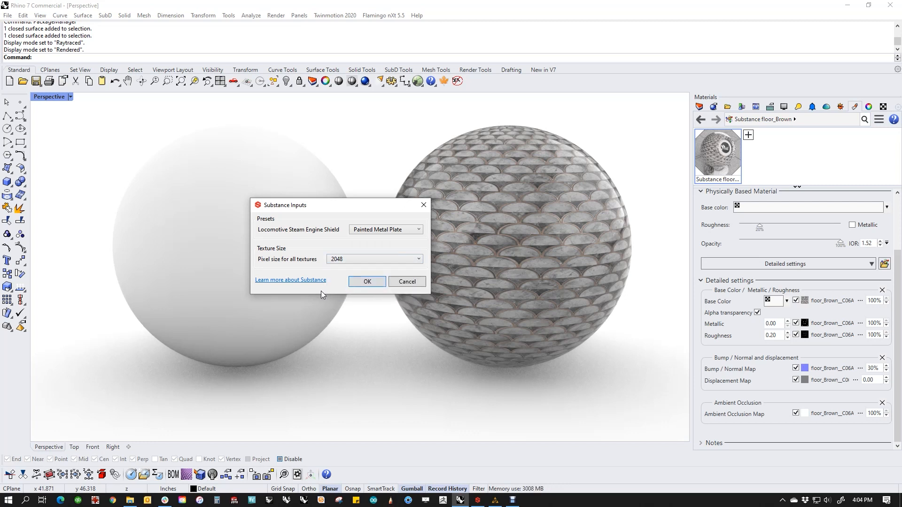
{"action": "left_click", "coordinate": [364, 284]}
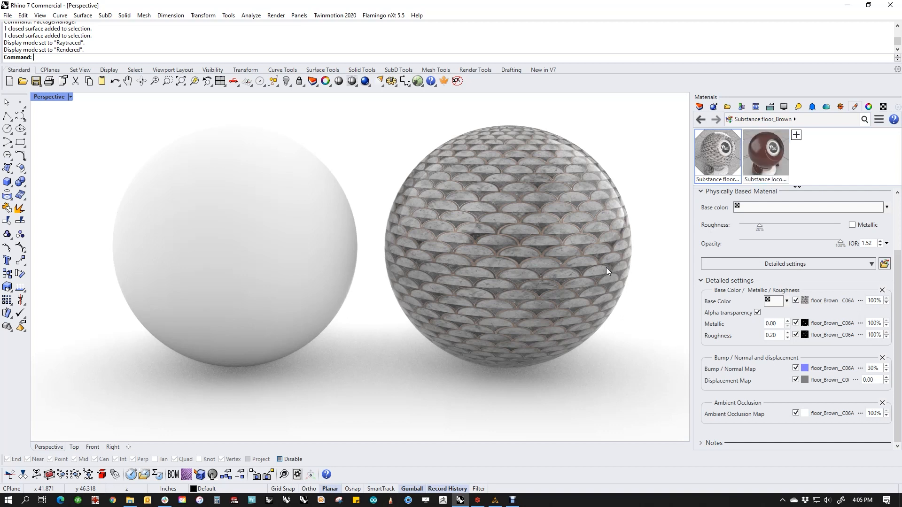
Import locomotive_steam_engine_shield.sbsar from the Downloads folder again, using the Large Metal Plate preset at 2048 pixels.
{"action": "left_click", "coordinate": [780, 161]}
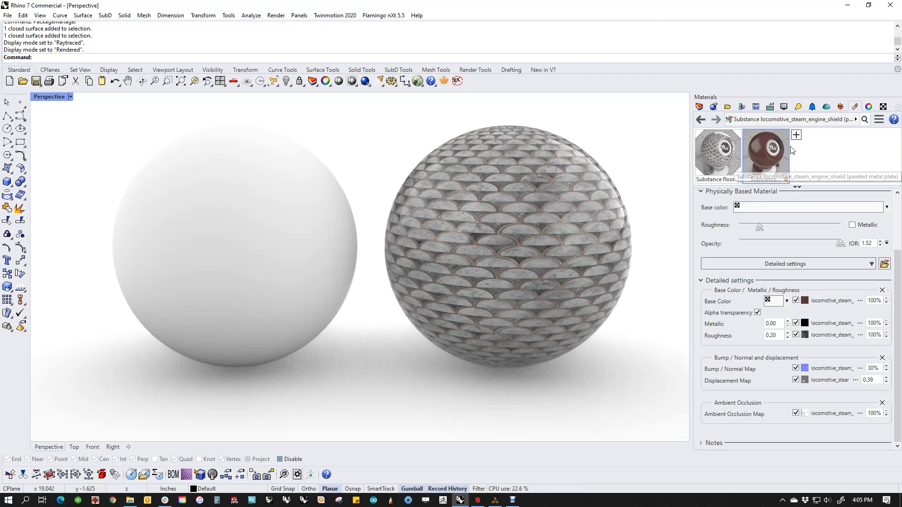
{"action": "left_click", "coordinate": [796, 136]}
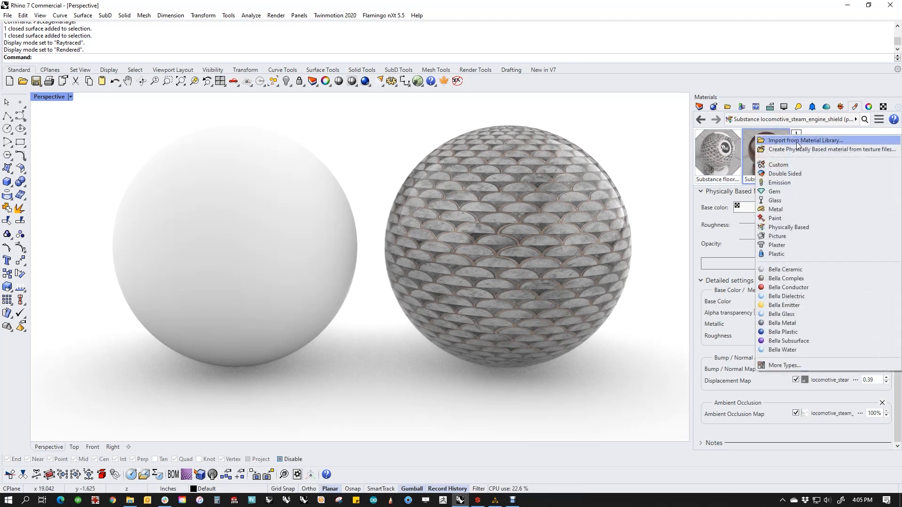
{"action": "left_click", "coordinate": [797, 141]}
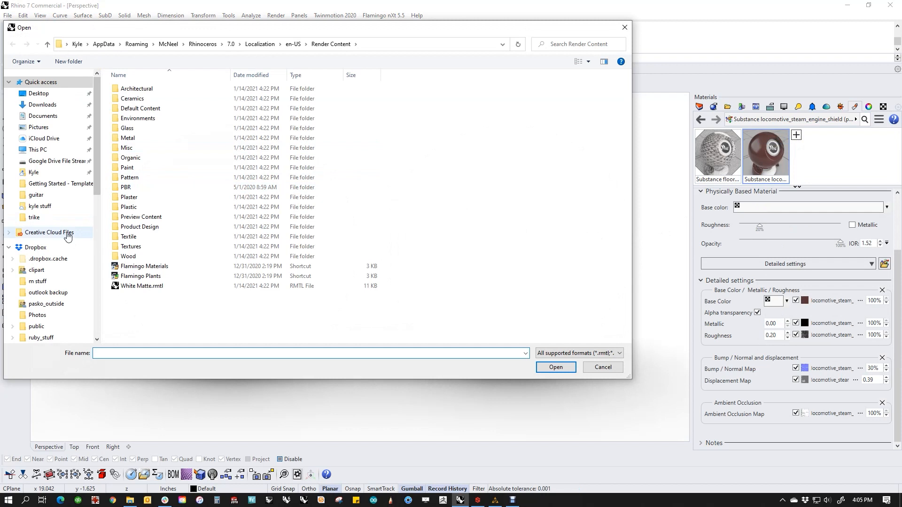
{"action": "left_click", "coordinate": [47, 104]}
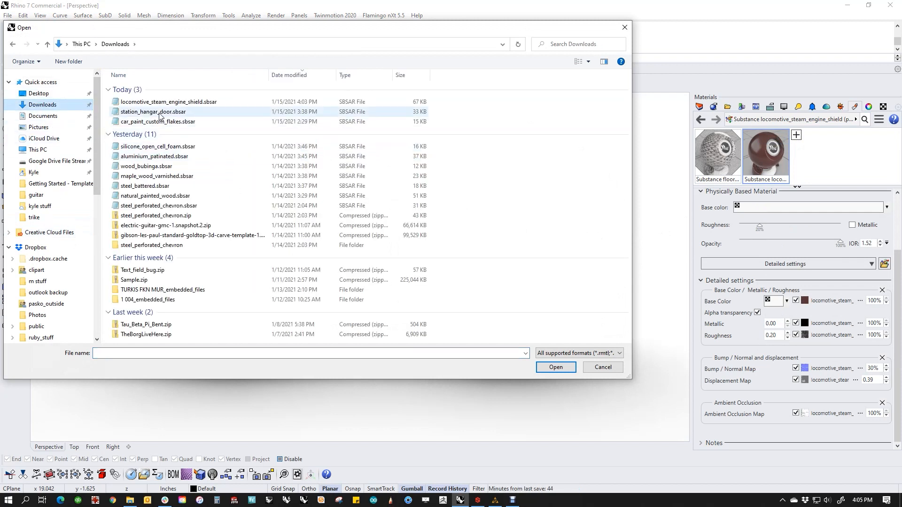
{"action": "double_click", "coordinate": [165, 102]}
{"action": "left_click", "coordinate": [417, 229]}
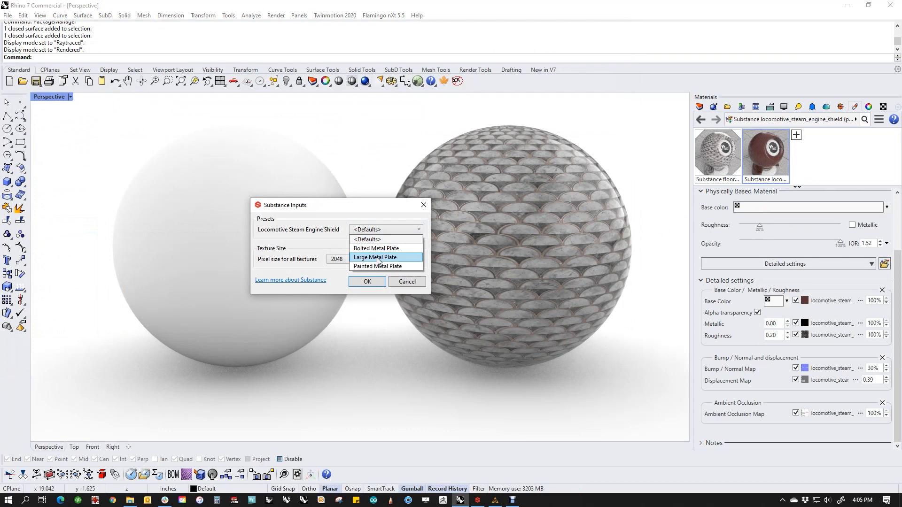
{"action": "left_click", "coordinate": [378, 258]}
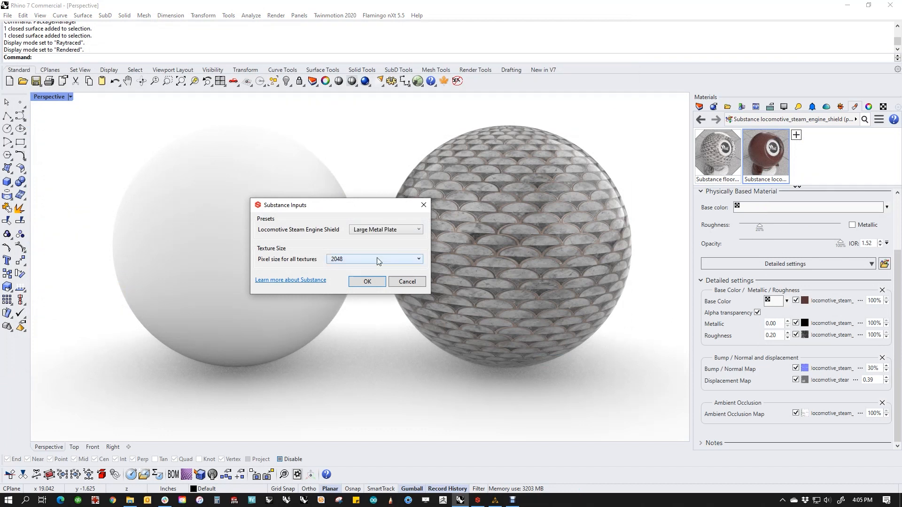
{"action": "left_click", "coordinate": [370, 283]}
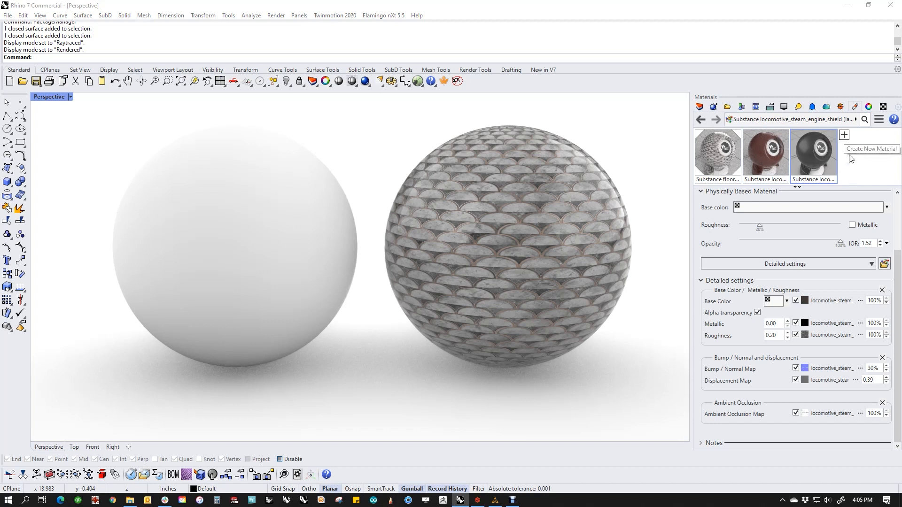
Import locomotive_steam_engine_shield.sbsar from the Downloads folder once more, using the Bolted Metal Plate preset.
{"action": "left_click", "coordinate": [847, 141]}
{"action": "left_click", "coordinate": [835, 148]}
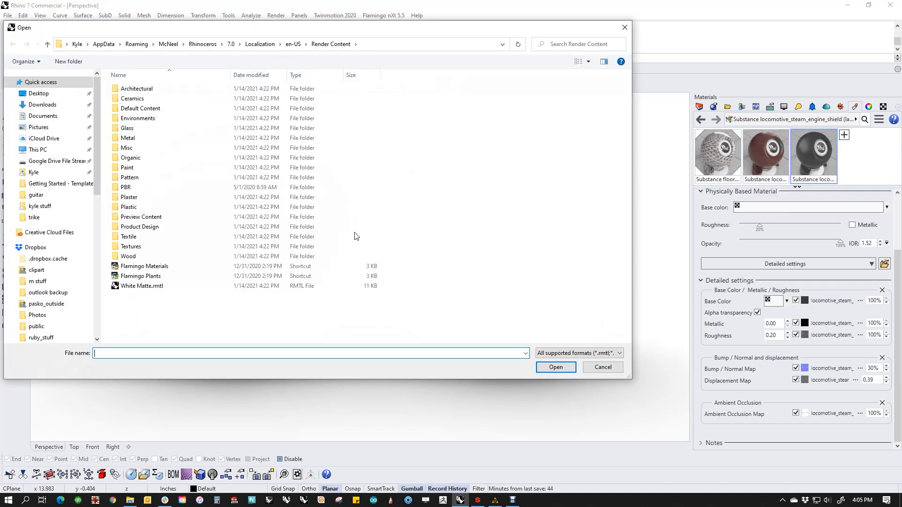
{"action": "left_click", "coordinate": [44, 105]}
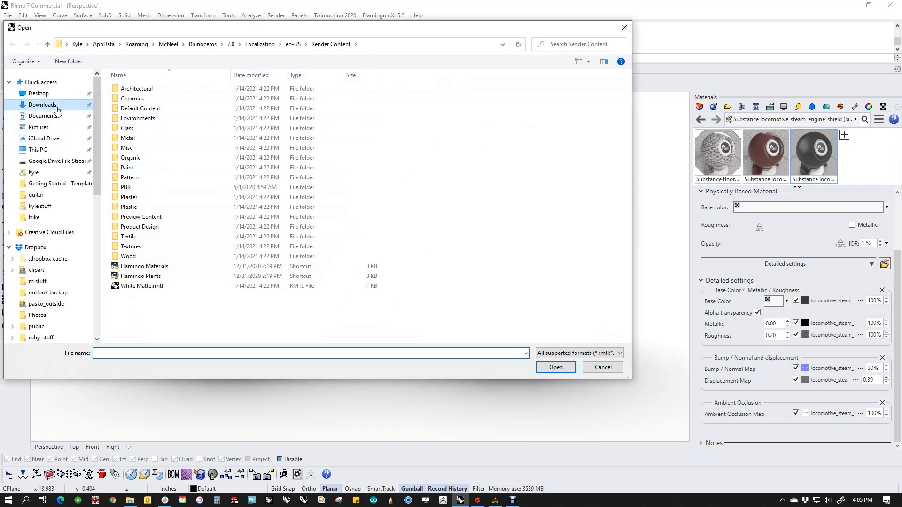
{"action": "double_click", "coordinate": [198, 102]}
{"action": "left_click", "coordinate": [384, 229]}
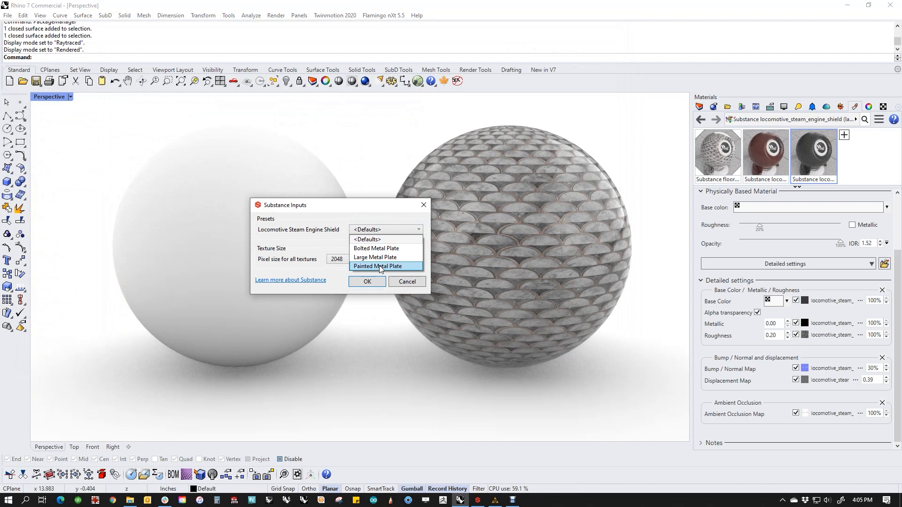
{"action": "left_click", "coordinate": [376, 248]}
{"action": "left_click", "coordinate": [371, 282]}
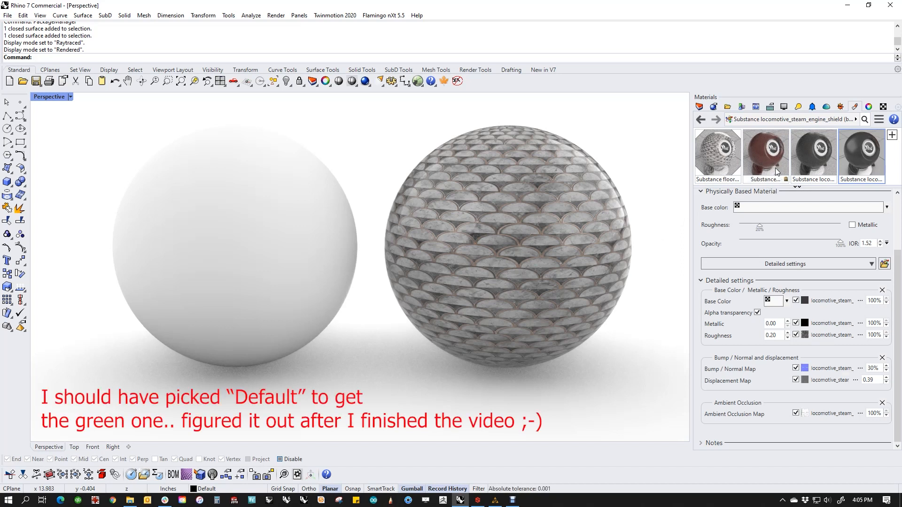
Assign the painted metal plate material to the plain white sphere and hide the other sphere.
{"action": "left_click_drag", "start_coordinate": [765, 155], "coordinate": [264, 220]}
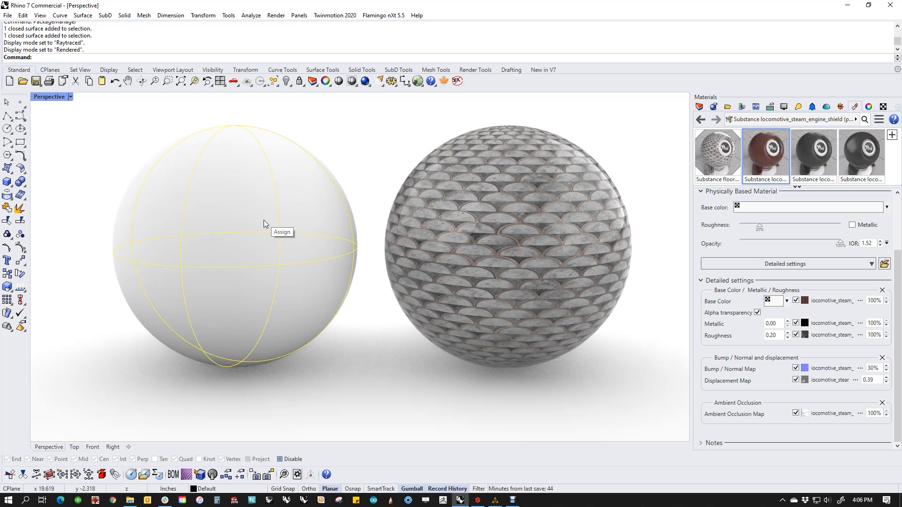
{"action": "right_click_drag", "start_coordinate": [404, 347], "coordinate": [377, 365]}
{"action": "type", "text": "ii"}
{"action": "key", "text": "Return"}
{"action": "right_click_drag", "start_coordinate": [291, 342], "coordinate": [535, 318]}
{"action": "scroll", "coordinate": [567, 351], "scroll_direction": "up", "scroll_amount": 4}
{"action": "right_click_drag", "start_coordinate": [567, 351], "coordinate": [516, 293], "text": "shift"}
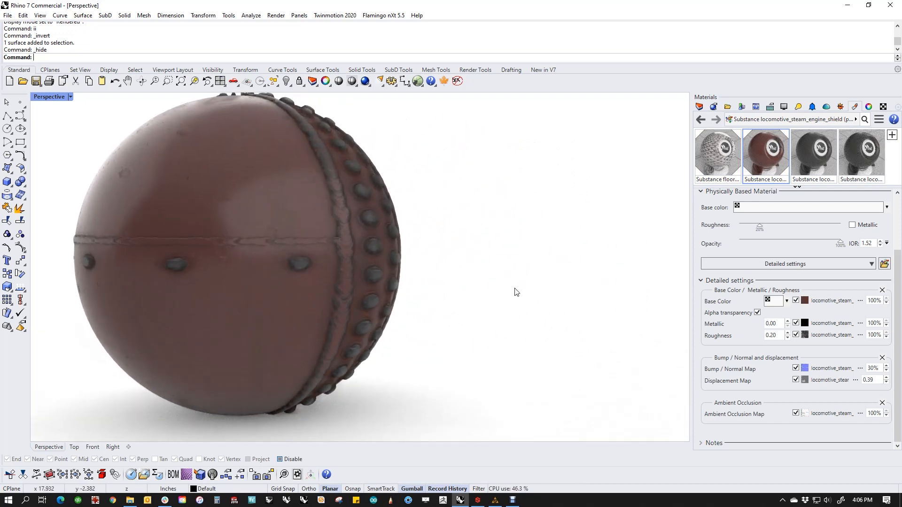
Refine the red sphere's custom render mesh by setting its maximum edge length to 0.04, previewing and accepting it.
{"action": "left_click", "coordinate": [273, 269]}
{"action": "right_click_drag", "start_coordinate": [272, 269], "coordinate": [387, 149]}
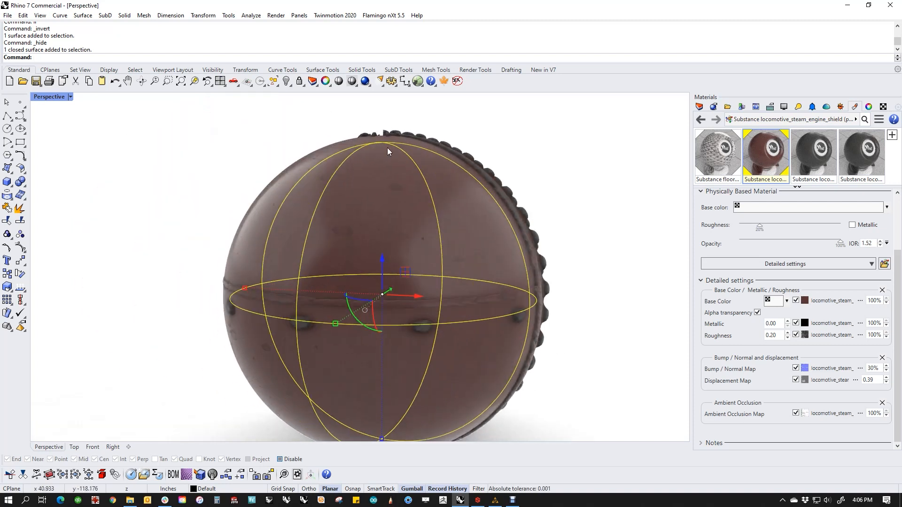
{"action": "right_click_drag", "start_coordinate": [453, 247], "coordinate": [461, 306]}
{"action": "scroll", "coordinate": [417, 262], "scroll_direction": "up", "scroll_amount": 5}
{"action": "scroll", "coordinate": [425, 260], "scroll_direction": "down", "scroll_amount": 8}
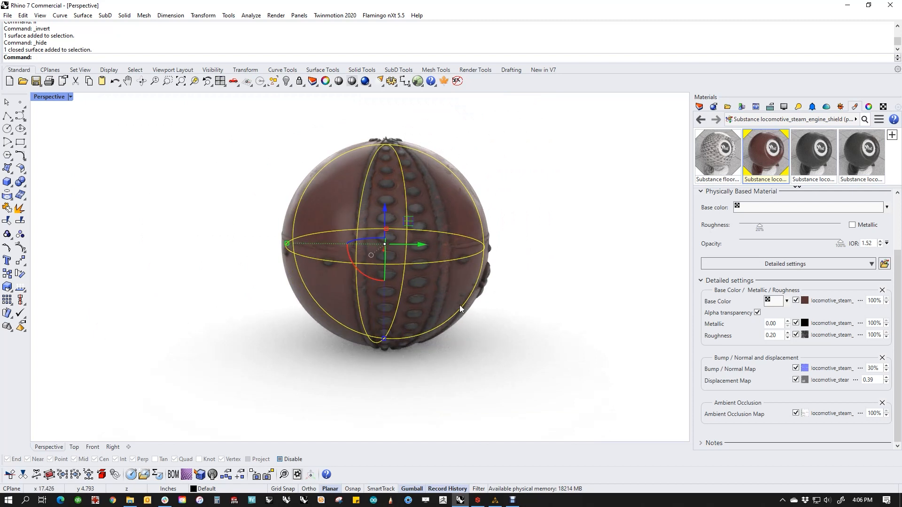
{"action": "left_click", "coordinate": [869, 110]}
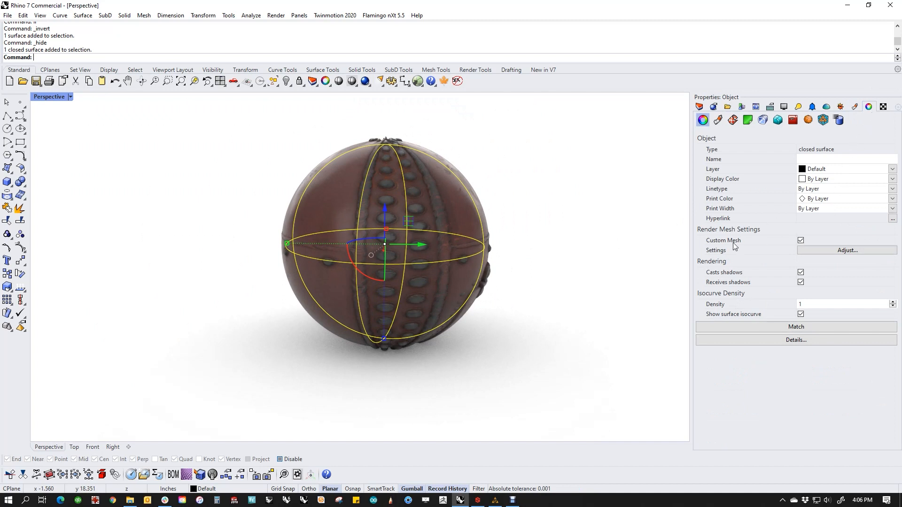
{"action": "left_click", "coordinate": [801, 241]}
{"action": "left_click", "coordinate": [801, 241]}
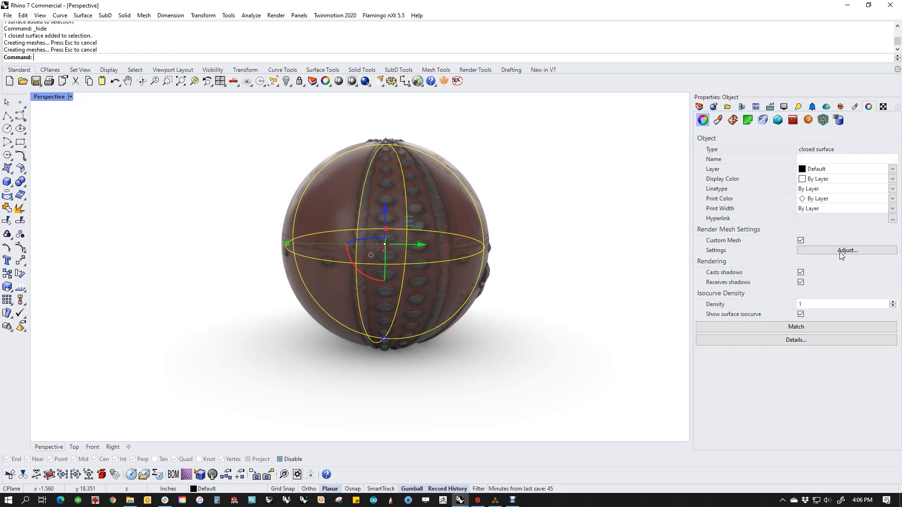
{"action": "left_click", "coordinate": [831, 251]}
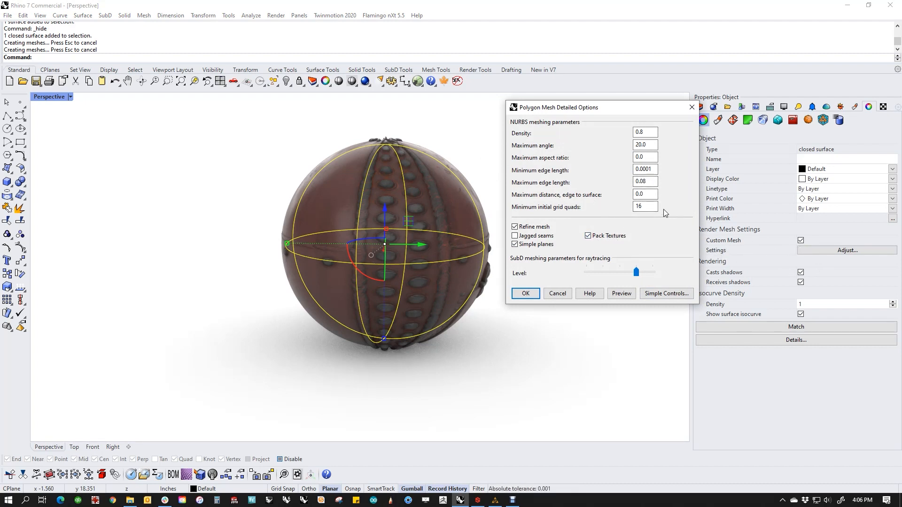
{"action": "left_click", "coordinate": [648, 182]}
{"action": "left_click", "coordinate": [622, 294]}
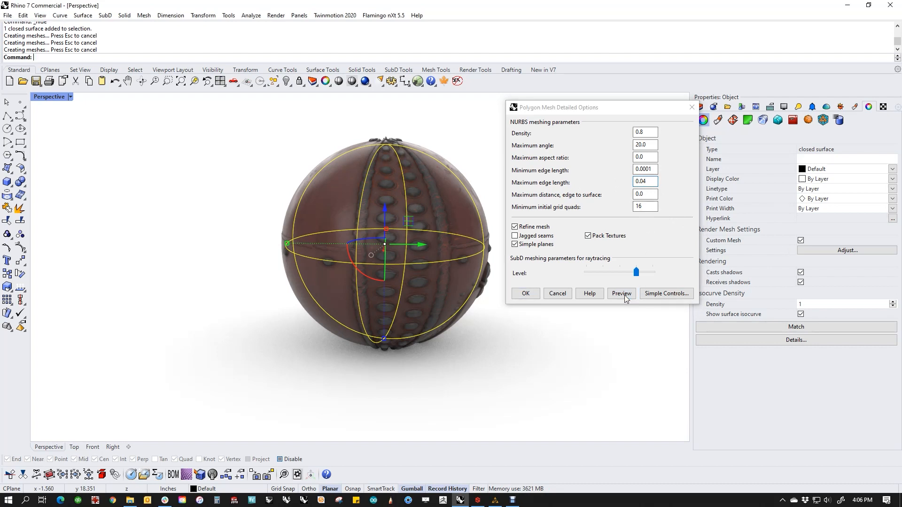
{"action": "left_click", "coordinate": [522, 294]}
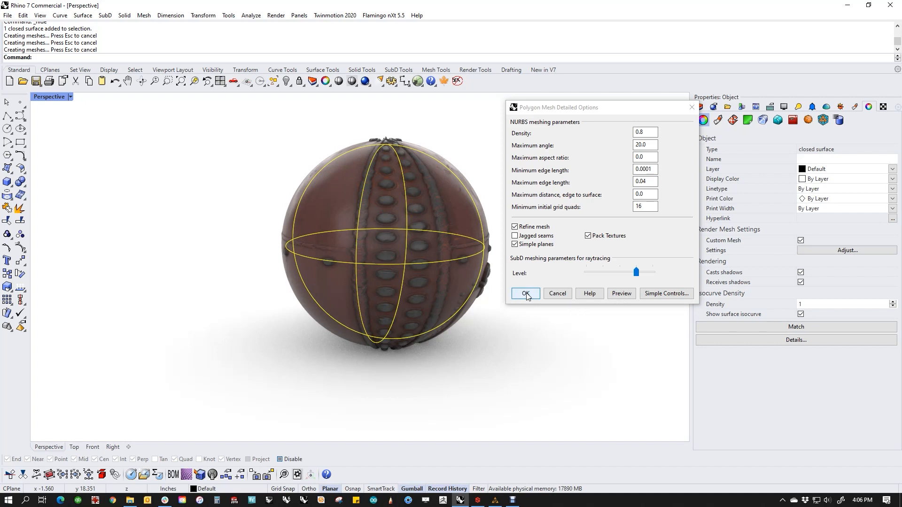
Inspect the refined sphere, deselect it, and set the painted metal plate material's displacement map amount to 0.00.
{"action": "scroll", "coordinate": [388, 242], "scroll_direction": "up", "scroll_amount": 6}
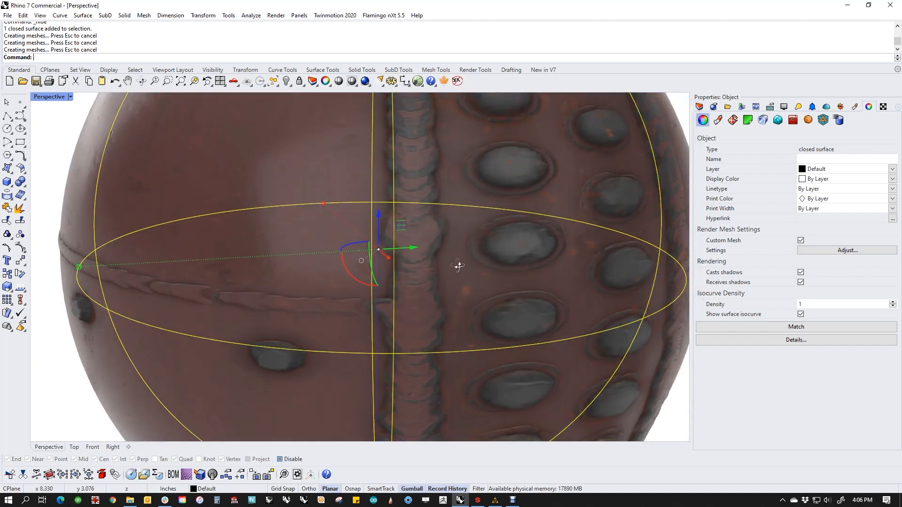
{"action": "scroll", "coordinate": [476, 270], "scroll_direction": "down", "scroll_amount": 6}
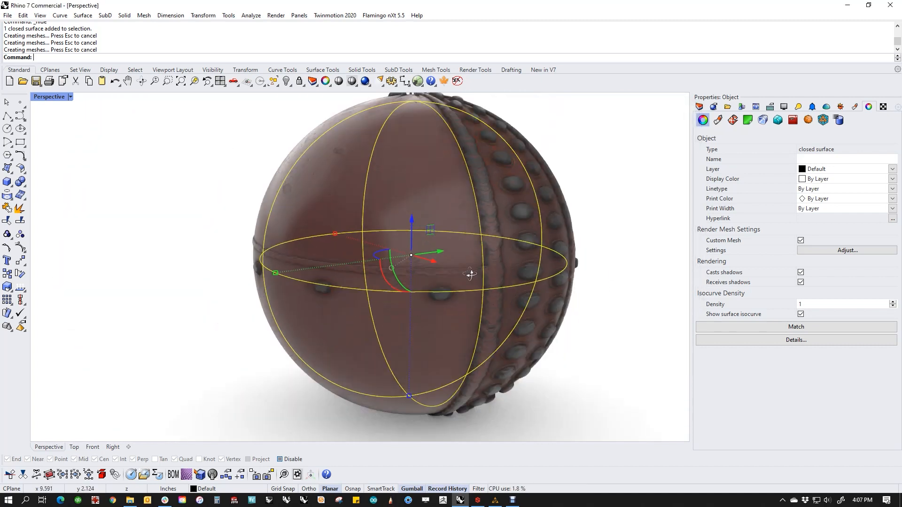
{"action": "left_click", "coordinate": [594, 354]}
{"action": "right_click_drag", "start_coordinate": [593, 350], "coordinate": [412, 313]}
{"action": "scroll", "coordinate": [500, 343], "scroll_direction": "down", "scroll_amount": 4}
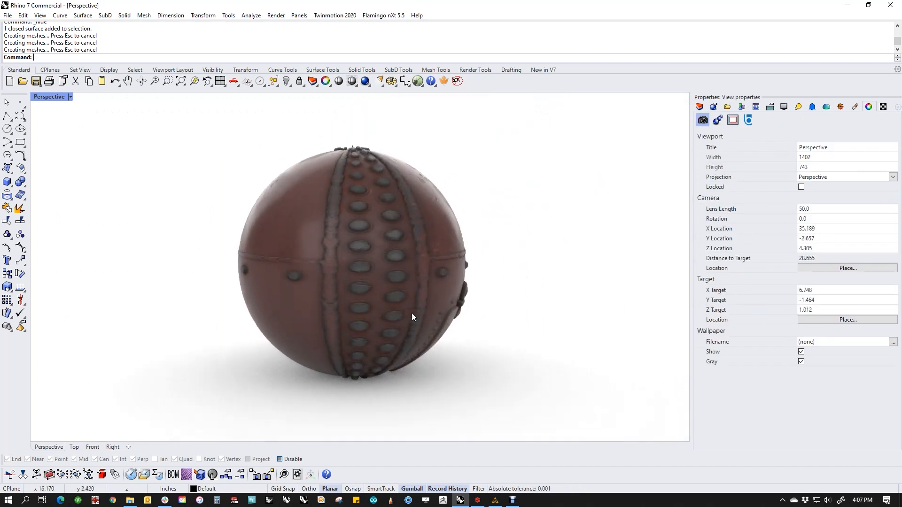
{"action": "left_click", "coordinate": [854, 106]}
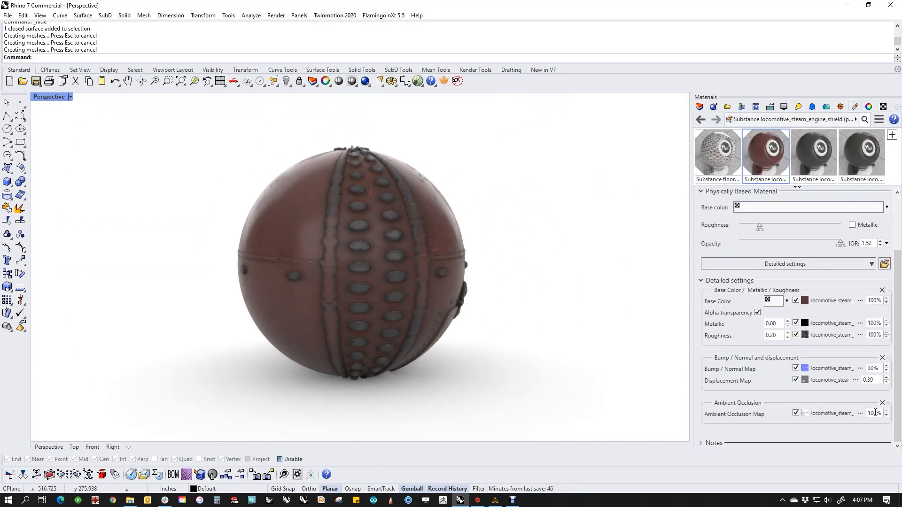
{"action": "left_click", "coordinate": [871, 380]}
{"action": "key", "text": "Return"}
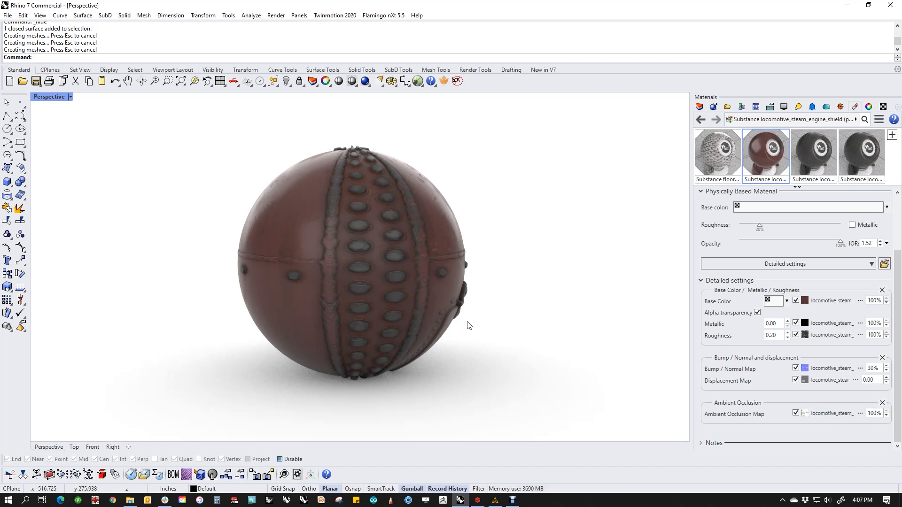
{"action": "right_click_drag", "start_coordinate": [418, 242], "coordinate": [304, 281]}
Set the painted metal plate material's bump/normal map amount to 80% and its displacement to 0.30, and inspect the sphere up close.
{"action": "left_click", "coordinate": [871, 369]}
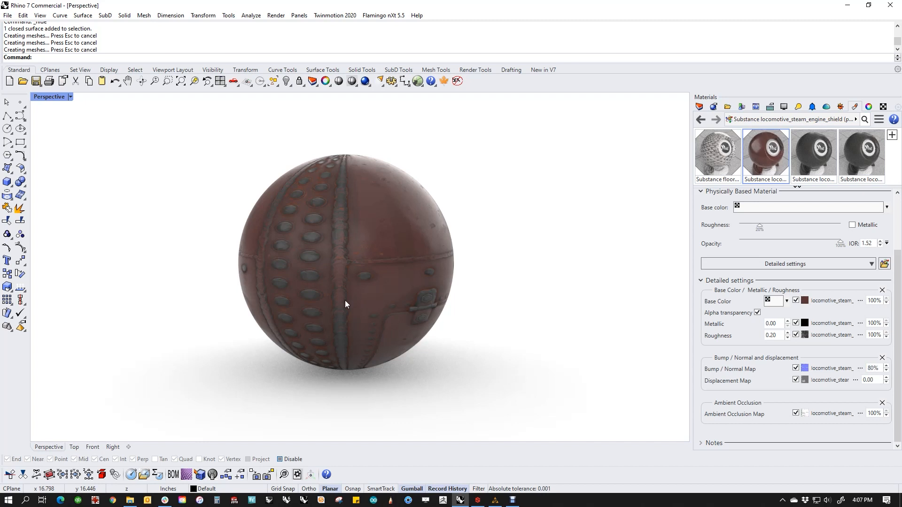
{"action": "right_click_drag", "start_coordinate": [311, 293], "coordinate": [591, 282]}
{"action": "scroll", "coordinate": [343, 277], "scroll_direction": "up", "scroll_amount": 6}
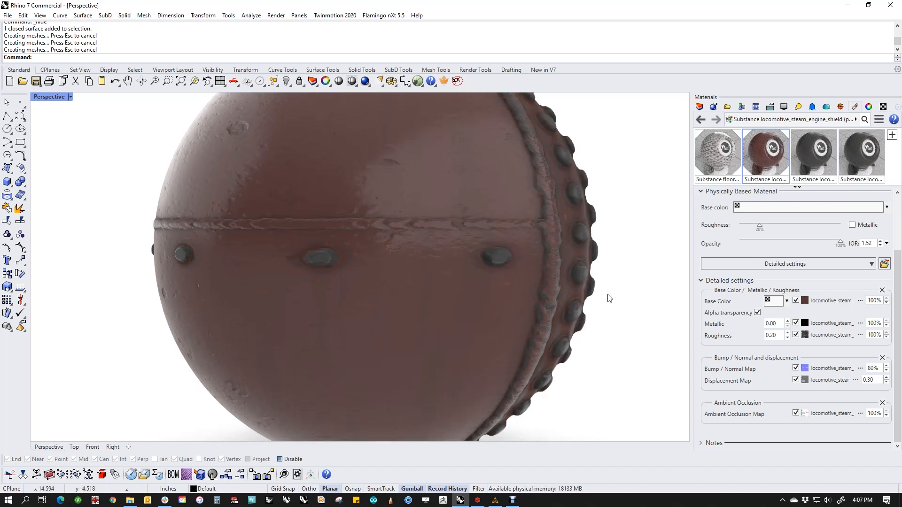
Set the painted metal plate material's displacement map amount to 0.00 and inspect the sphere's surface up close.
{"action": "right_click_drag", "start_coordinate": [610, 335], "coordinate": [481, 361]}
{"action": "scroll", "coordinate": [476, 334], "scroll_direction": "down", "scroll_amount": 6}
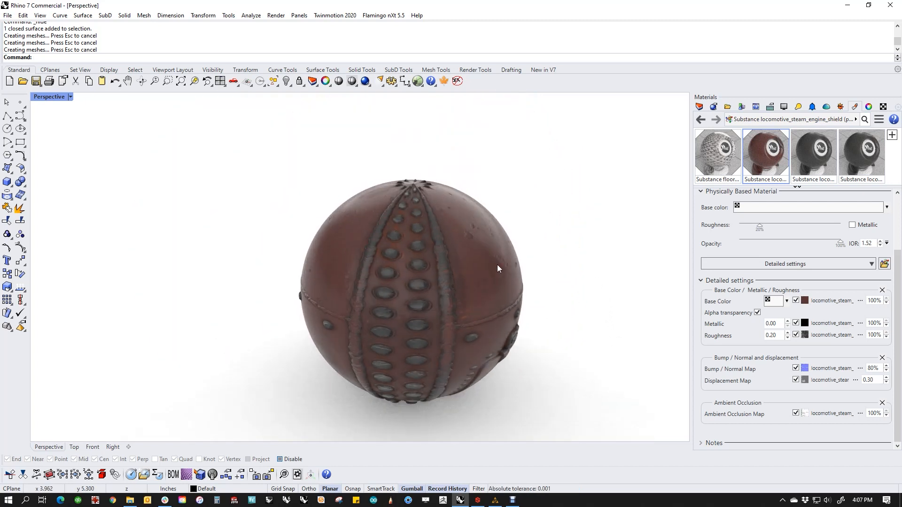
{"action": "right_click_drag", "start_coordinate": [546, 353], "coordinate": [553, 316]}
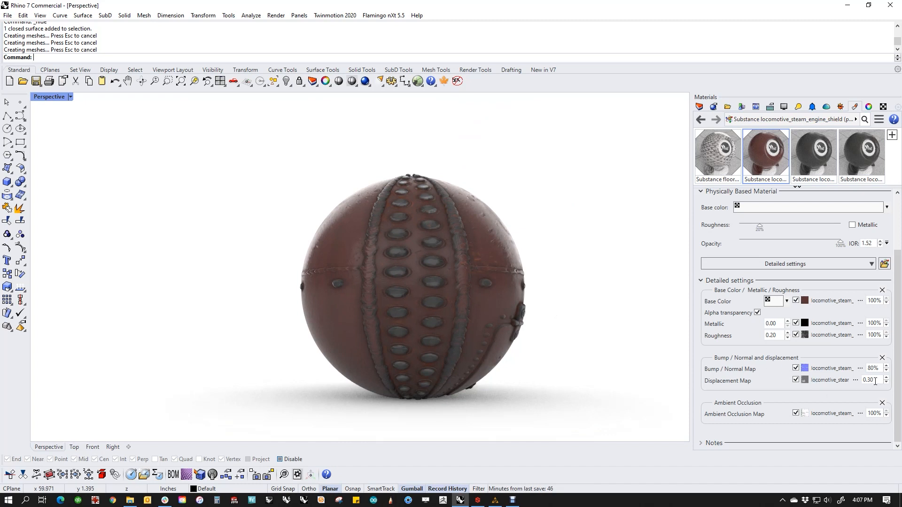
{"action": "key", "text": "Return"}
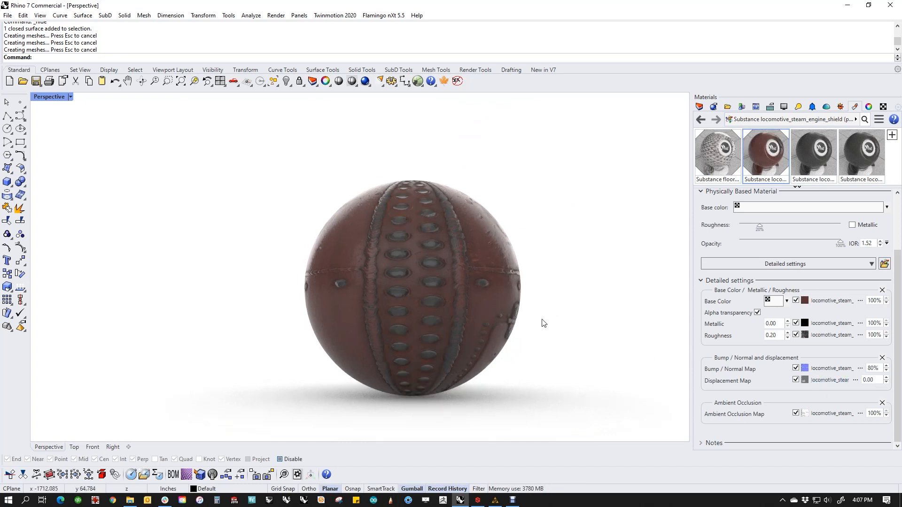
{"action": "scroll", "coordinate": [424, 284], "scroll_direction": "up", "scroll_amount": 3}
{"action": "right_click_drag", "start_coordinate": [424, 284], "coordinate": [481, 300]}
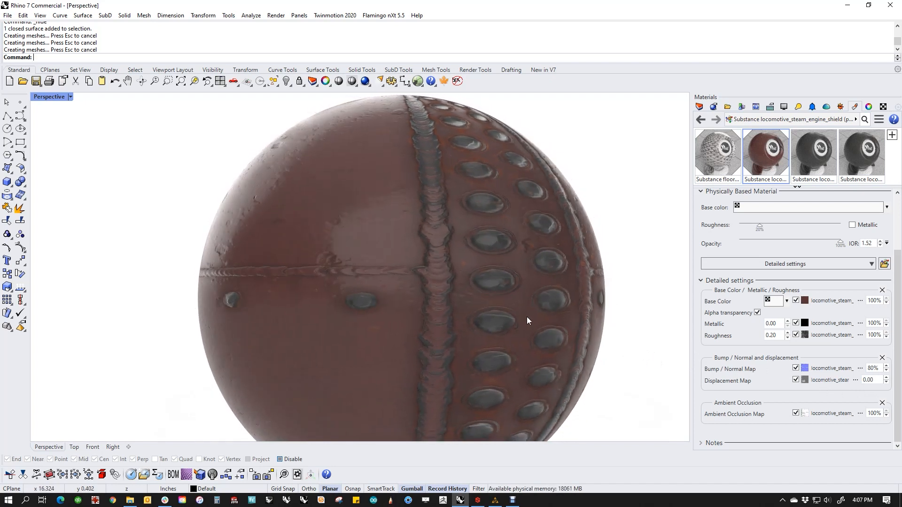
{"action": "right_click_drag", "start_coordinate": [531, 320], "coordinate": [483, 332]}
{"action": "scroll", "coordinate": [480, 331], "scroll_direction": "down", "scroll_amount": 3}
{"action": "left_click", "coordinate": [505, 298]}
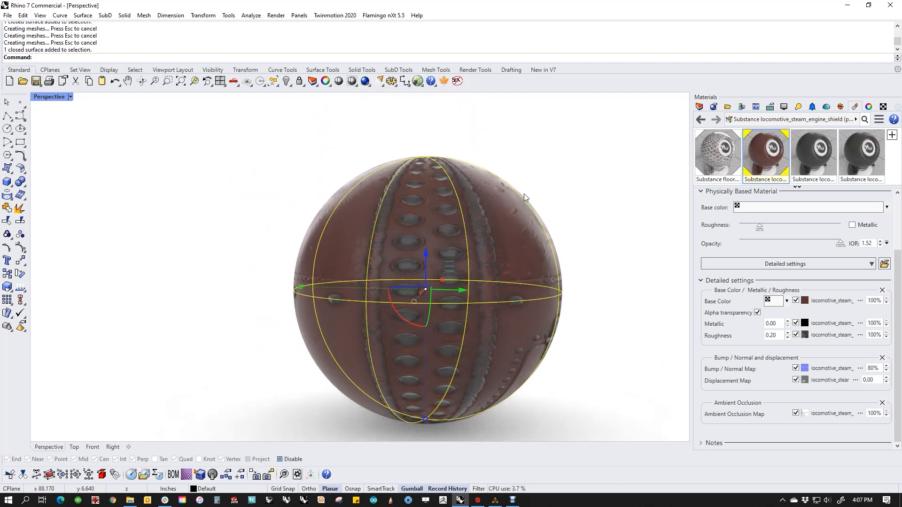
{"action": "key", "text": "Escape"}
Show the hidden floor tile sphere beside the red one and select it.
{"action": "right_click_drag", "start_coordinate": [592, 316], "coordinate": [525, 310]}
{"action": "type", "text": "v"}
{"action": "key", "text": "Return"}
{"action": "type", "text": "show"}
{"action": "key", "text": "Return"}
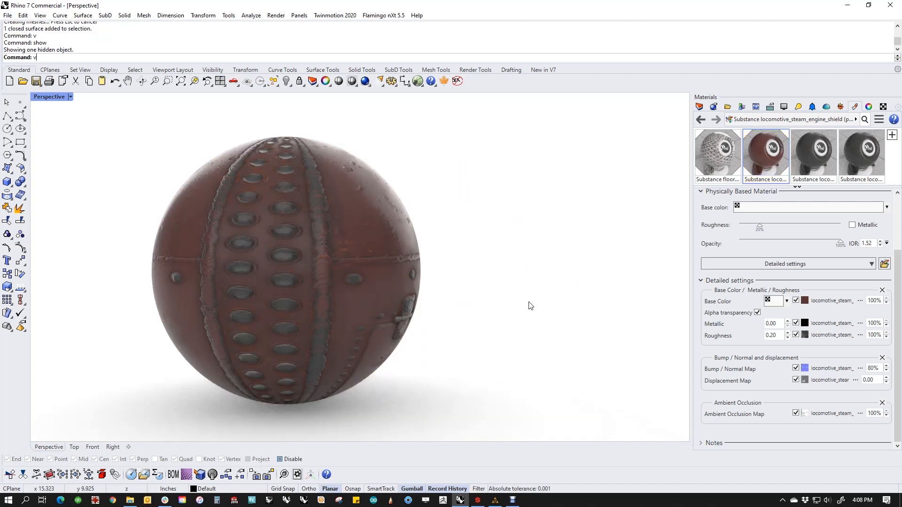
{"action": "right_click_drag", "start_coordinate": [333, 326], "coordinate": [560, 351]}
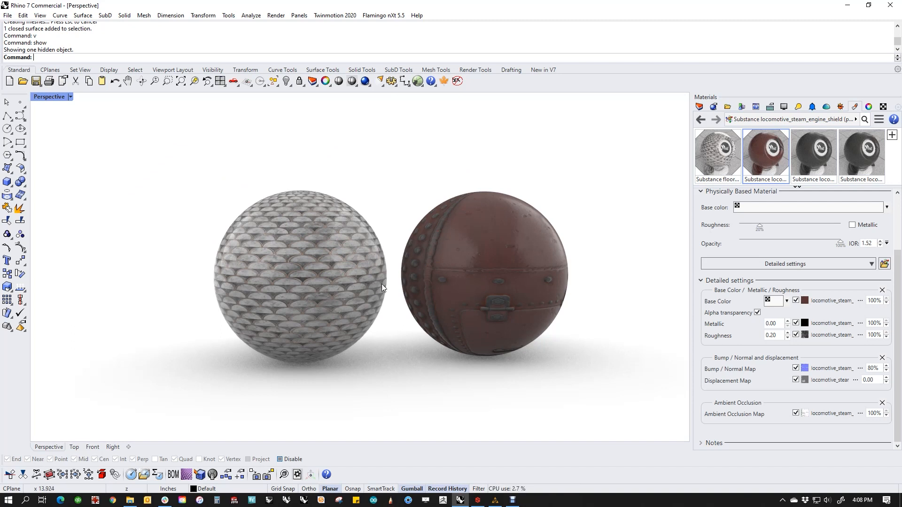
{"action": "left_click", "coordinate": [340, 294]}
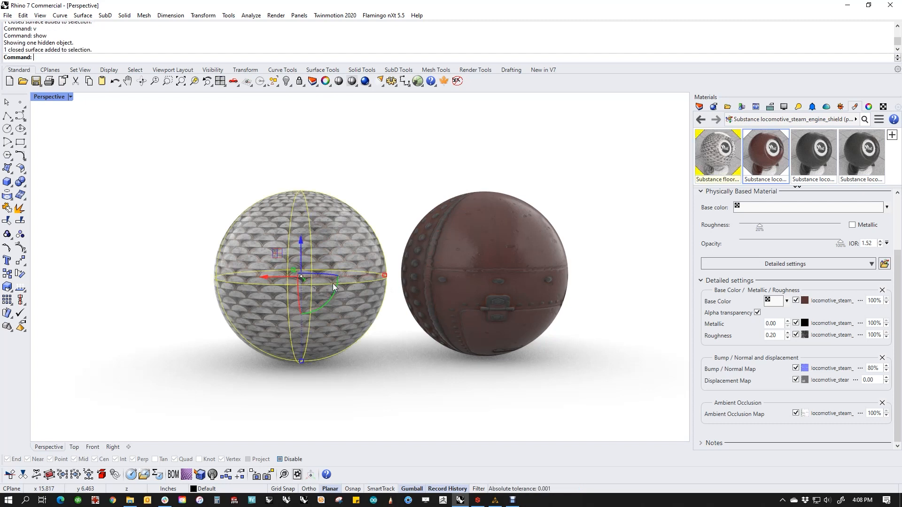